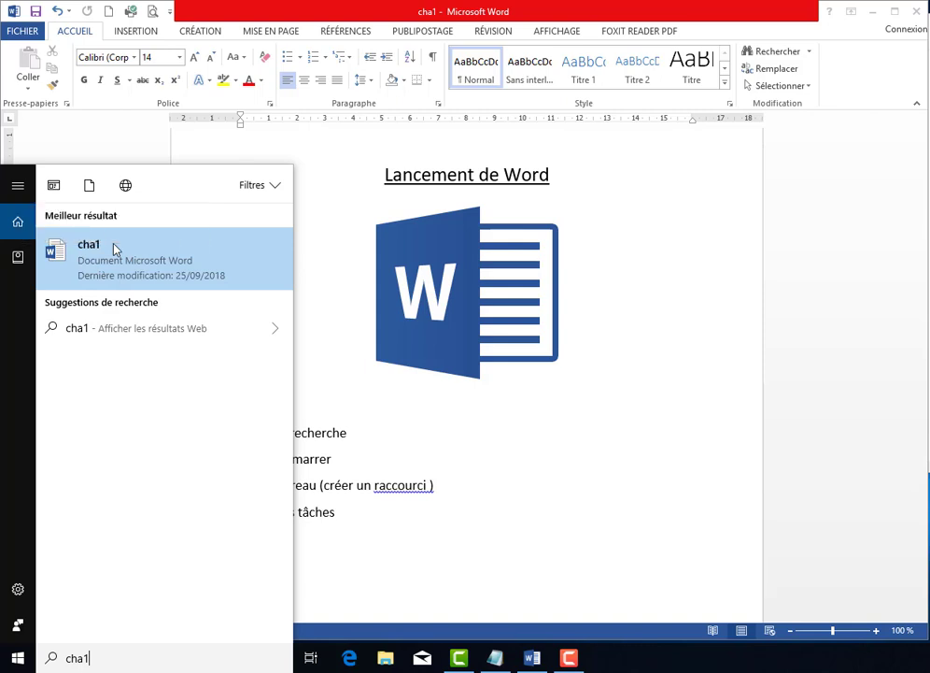
Highlight the line "Menu démarrer" in the document, and expand the Microsoft Office 2013 folder among the Start menu's applications.
left_click(377, 458)
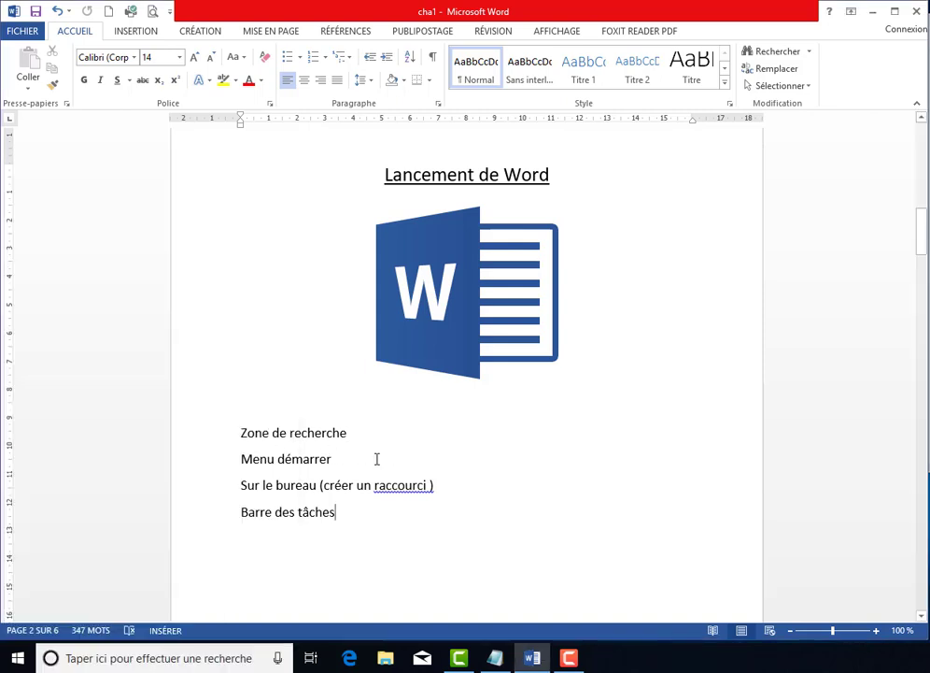
left_click_drag(335, 462, 241, 458)
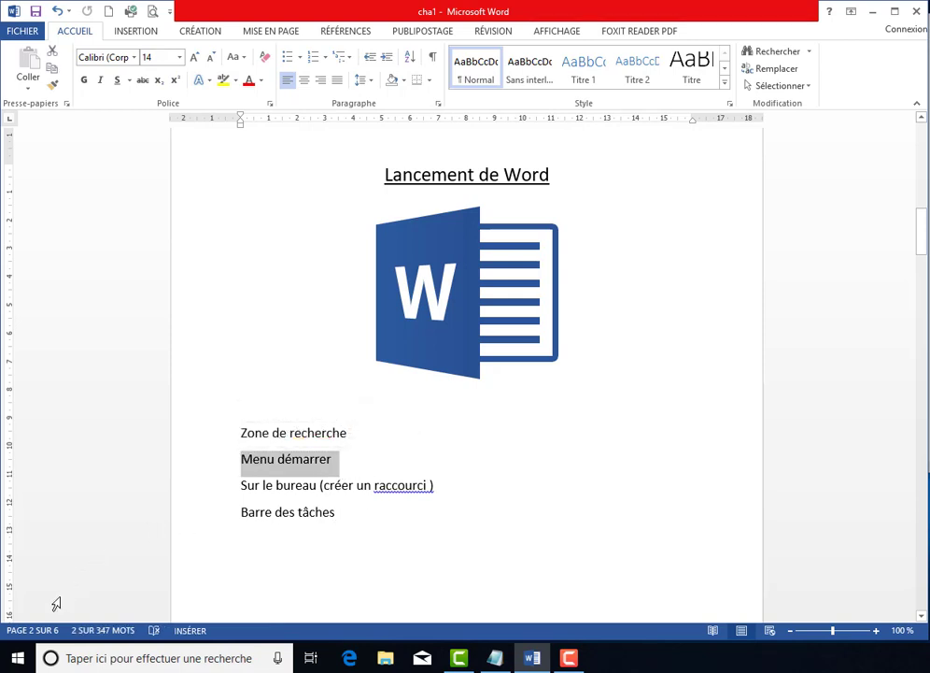
left_click(16, 659)
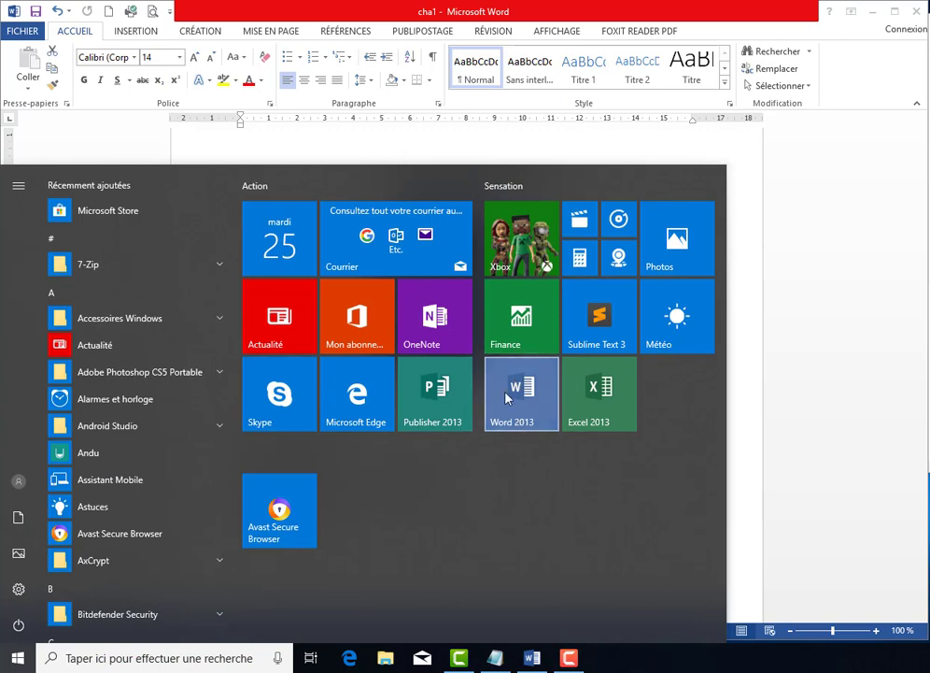
scroll(99, 426, "down", 10)
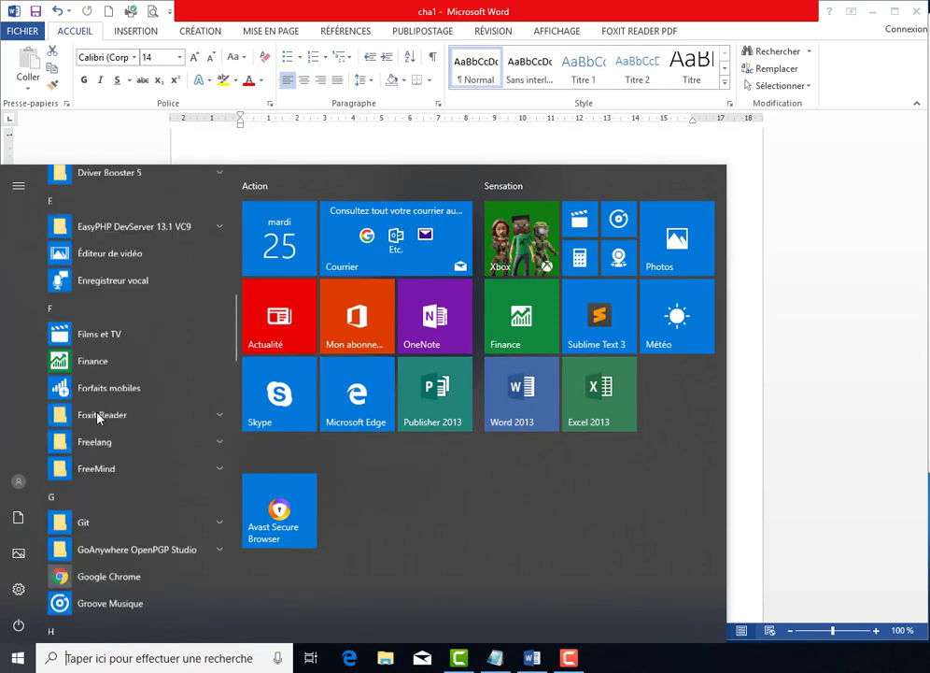
scroll(99, 419, "down", 5)
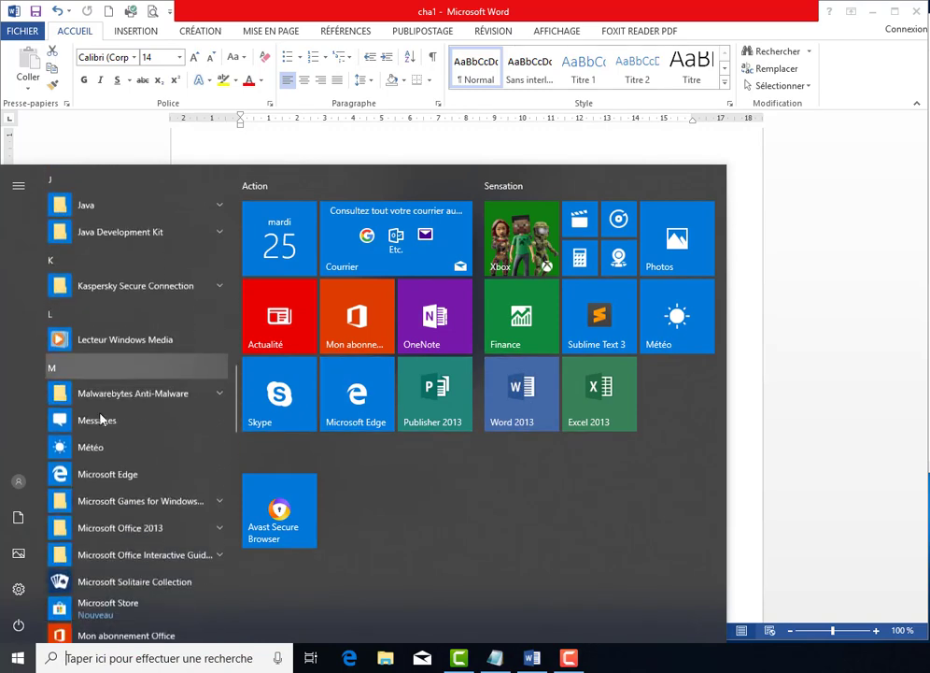
scroll(102, 420, "down", 1)
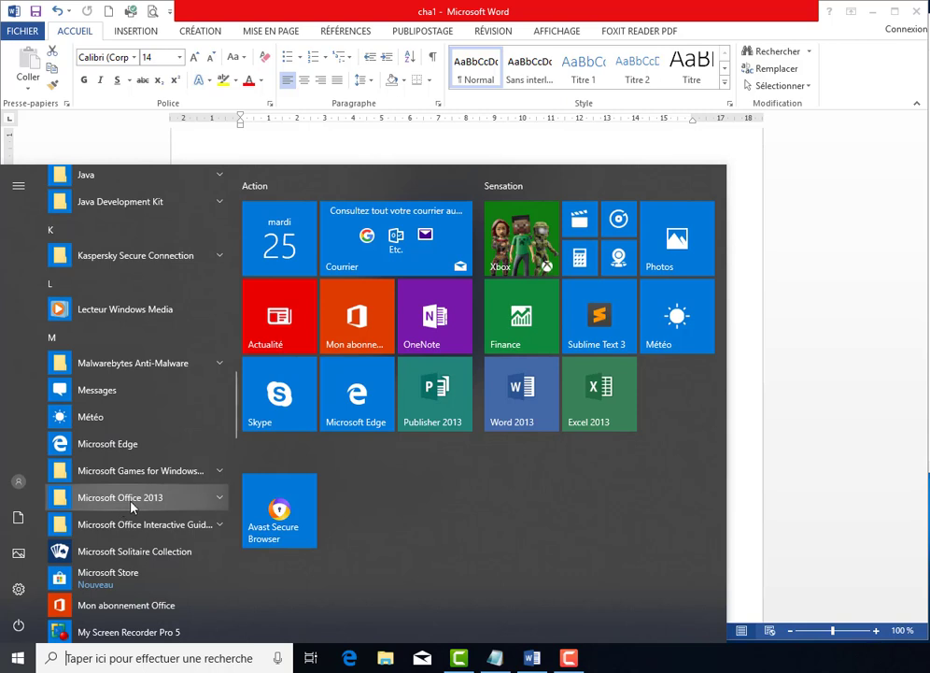
left_click(220, 503)
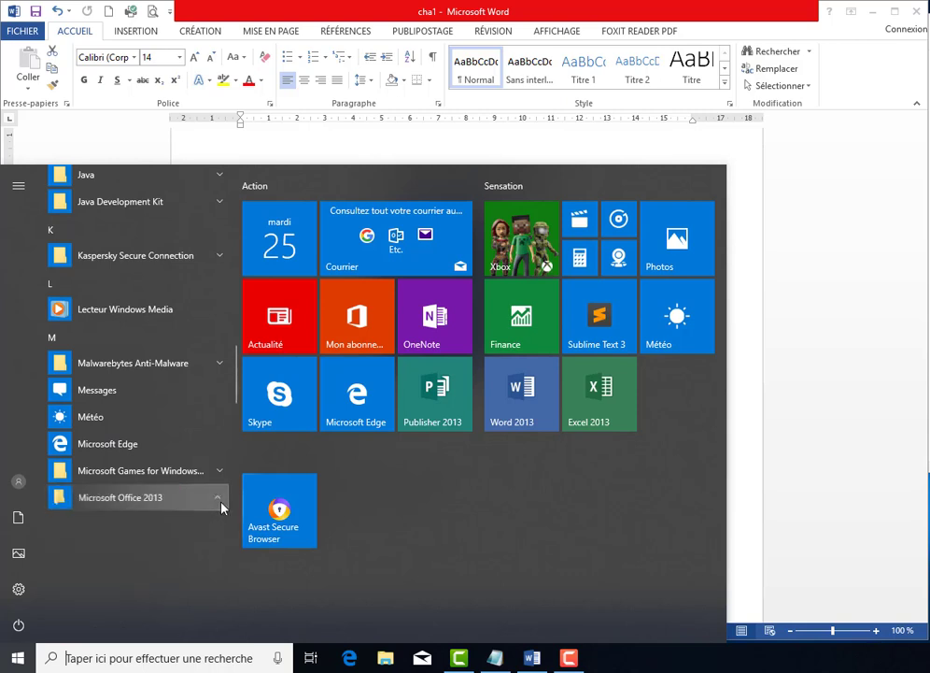
scroll(160, 521, "down", 4)
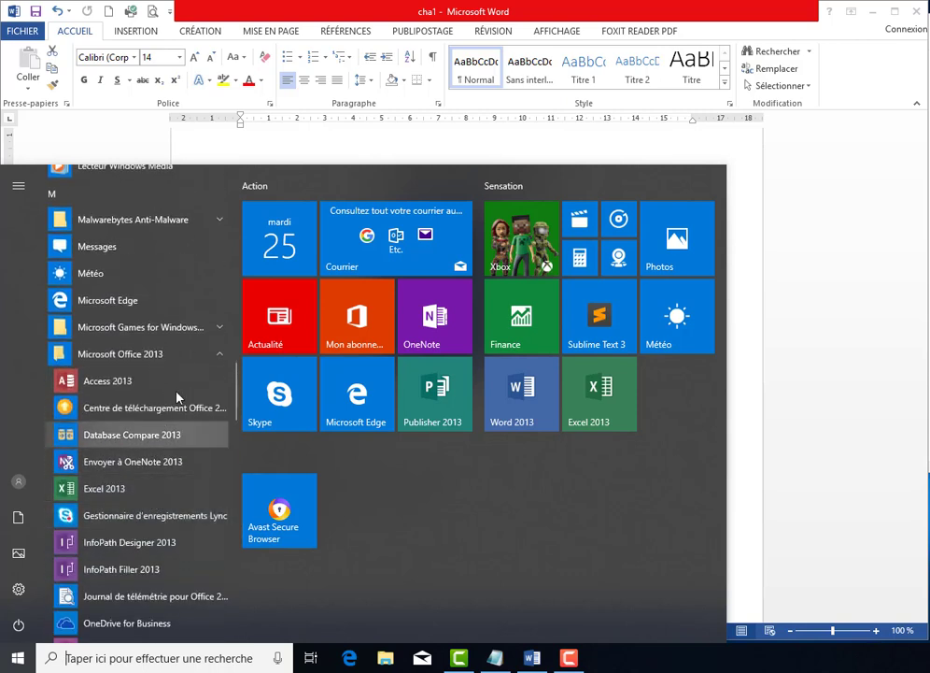
scroll(133, 383, "down", 10)
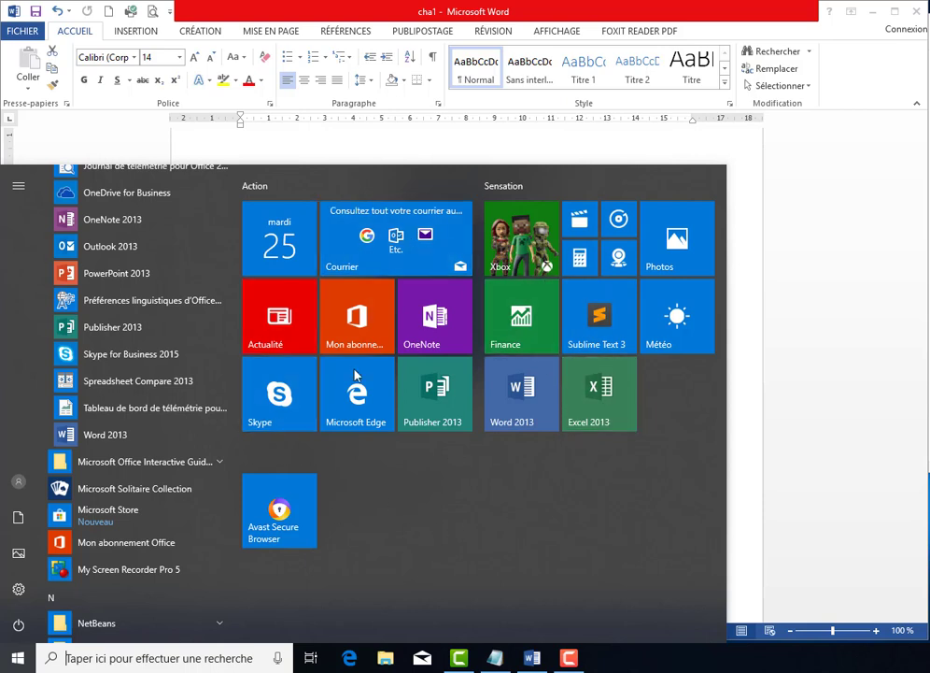
Pin PowerPoint 2013 to the Start menu as a tile below Météo, and return to the document.
left_click(69, 275)
left_click_drag(112, 280, 663, 421)
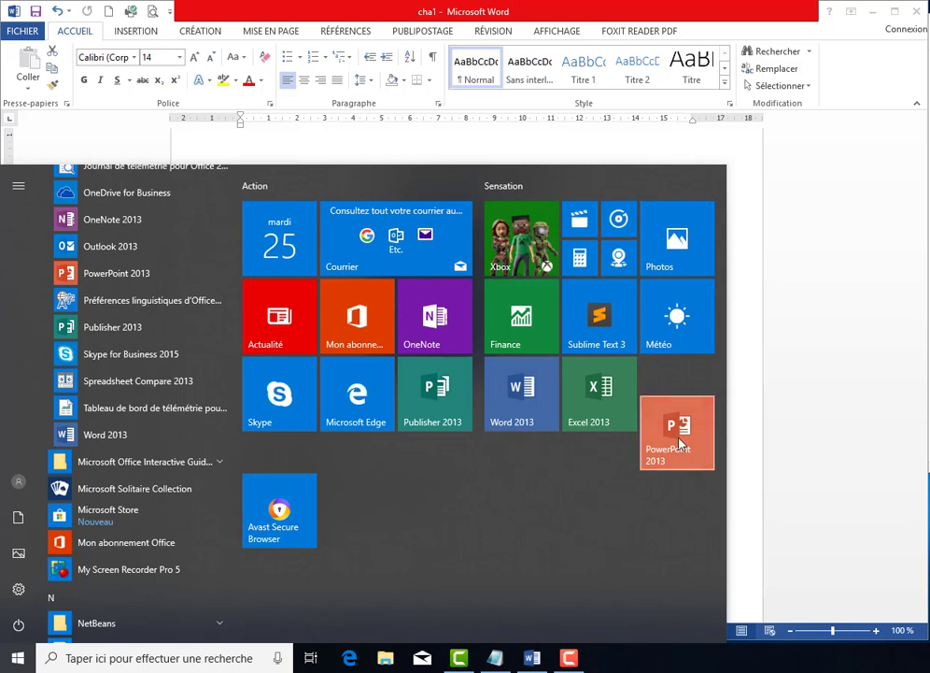
left_click(770, 490)
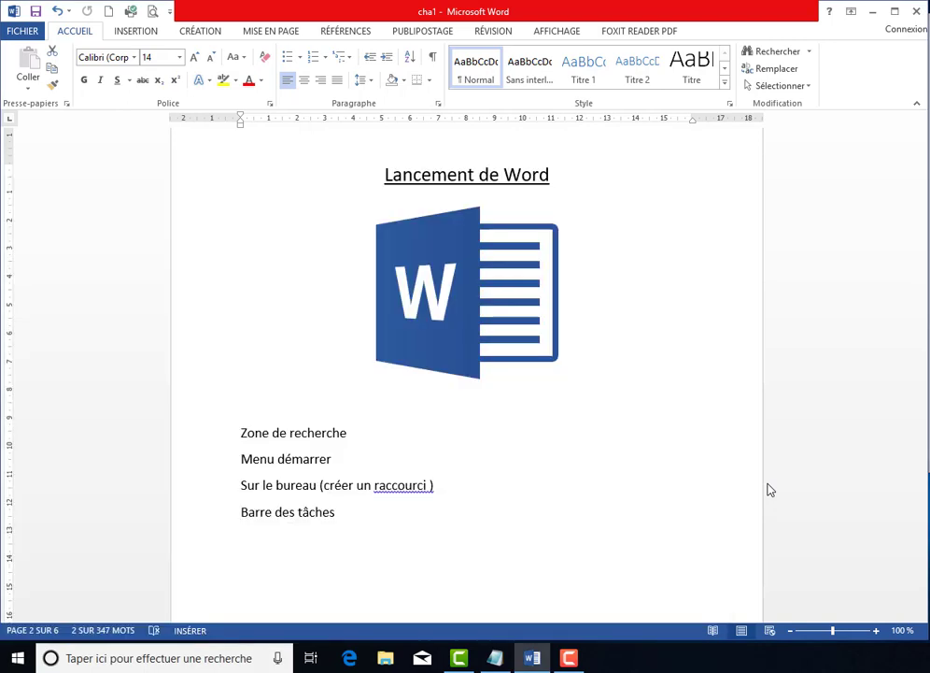
Highlight the line "Sur le bureau (créer un raccourci )" in the document, and minimize the document window to show the desktop.
triple_click(360, 475)
left_click_drag(448, 487, 238, 489)
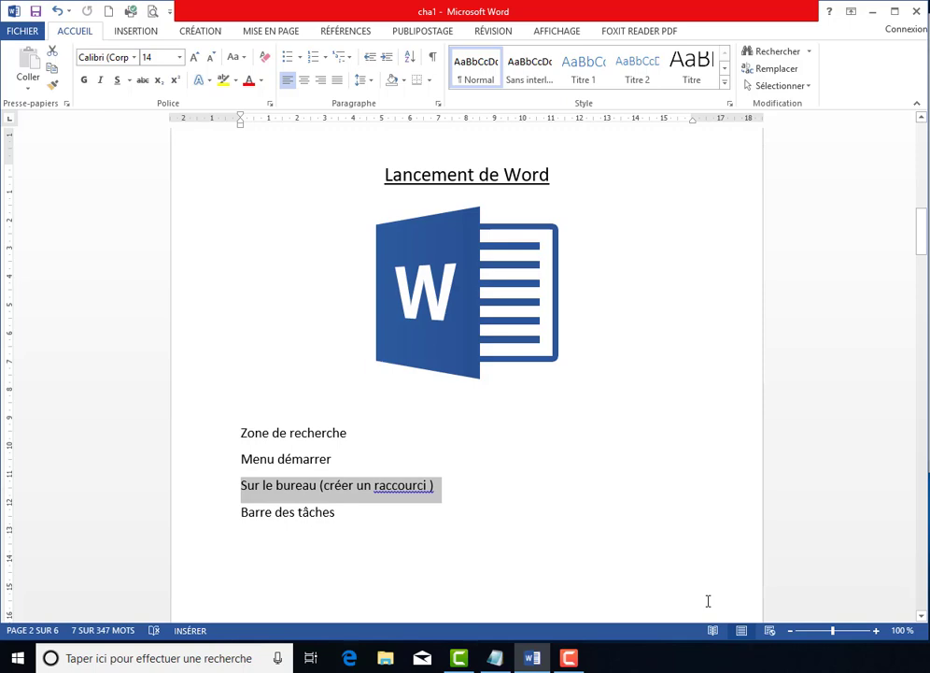
left_click(872, 12)
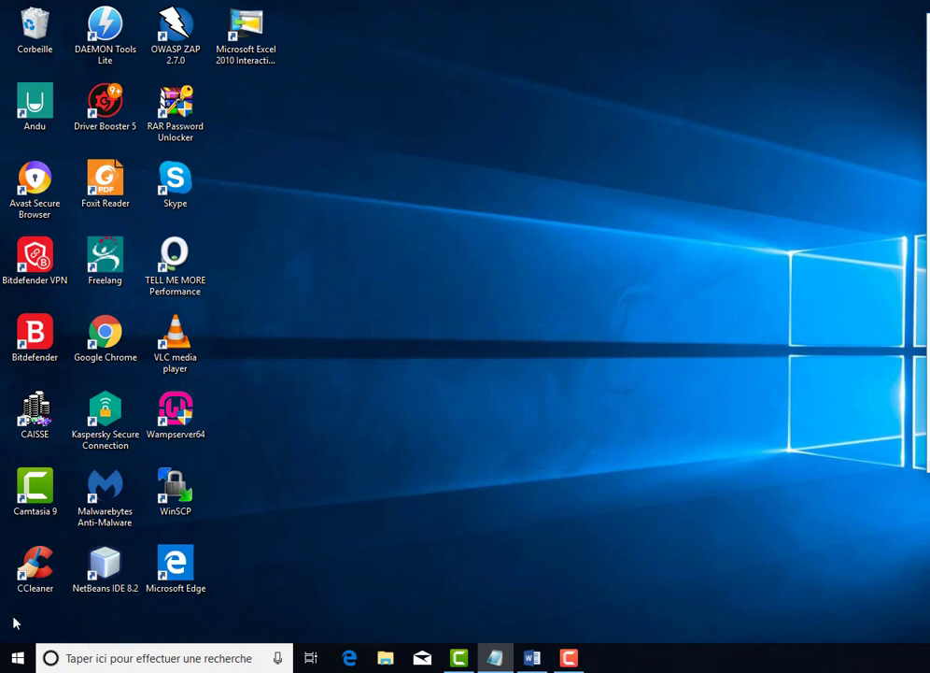
Find Word 2013 in the Start menu's Microsoft Office 2013 folder and open its file location.
left_click(17, 659)
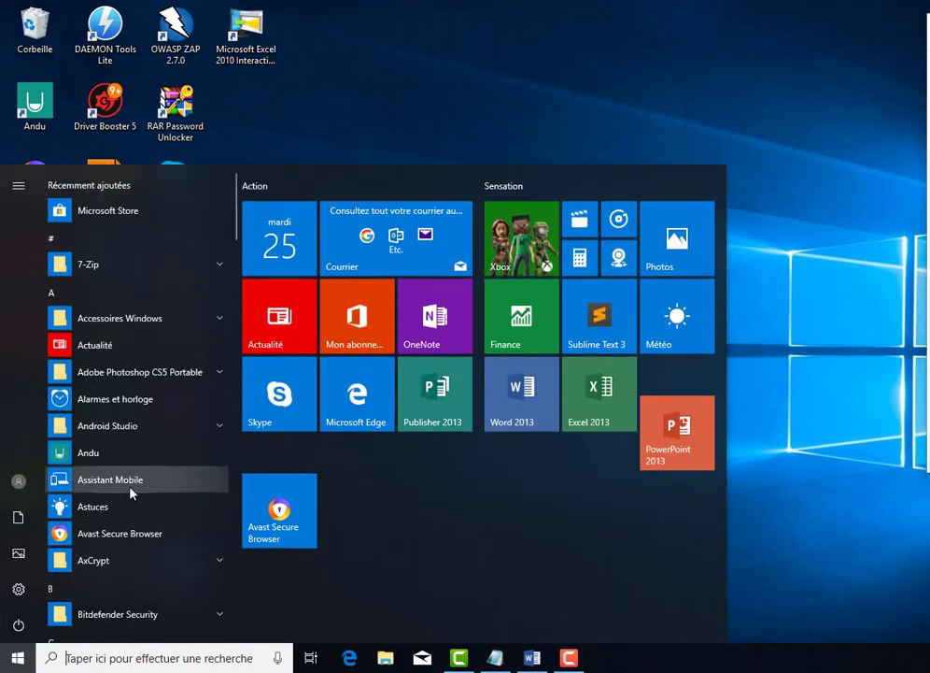
scroll(119, 490, "down", 10)
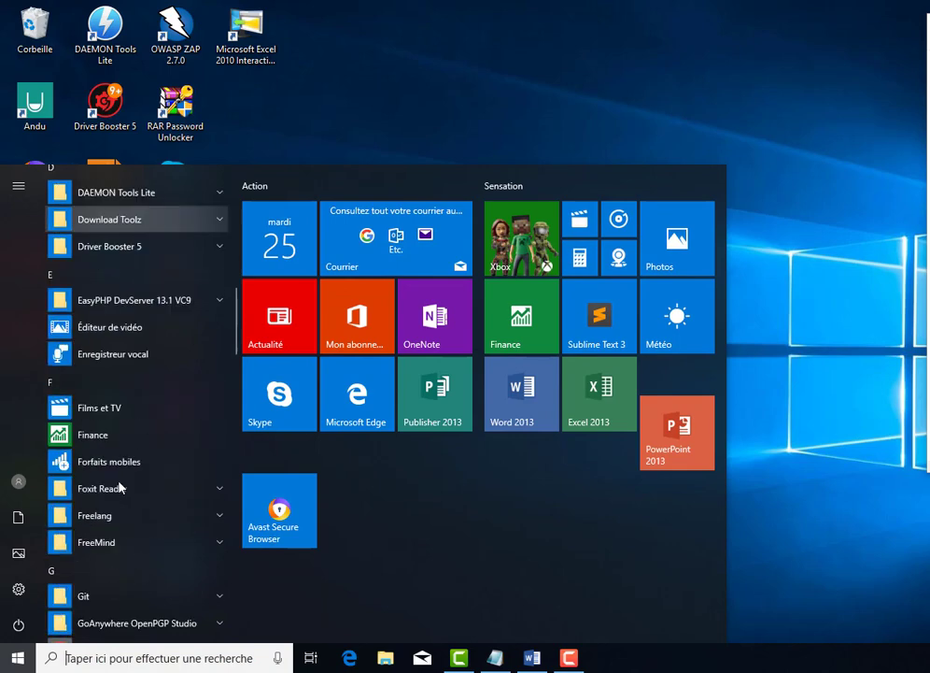
scroll(120, 487, "down", 5)
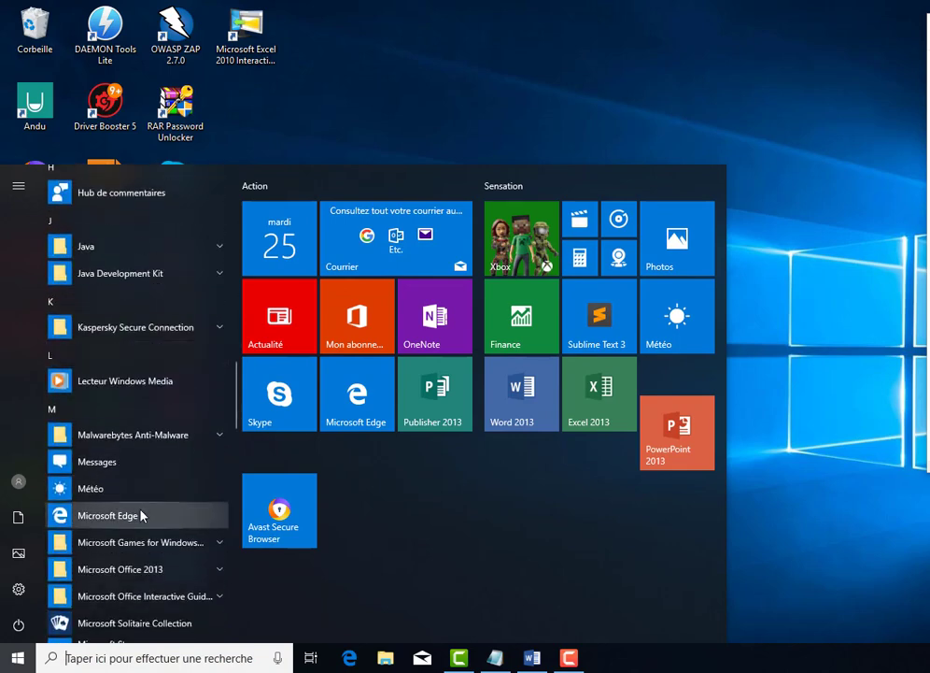
scroll(128, 517, "down", 9)
scroll(149, 351, "up", 1)
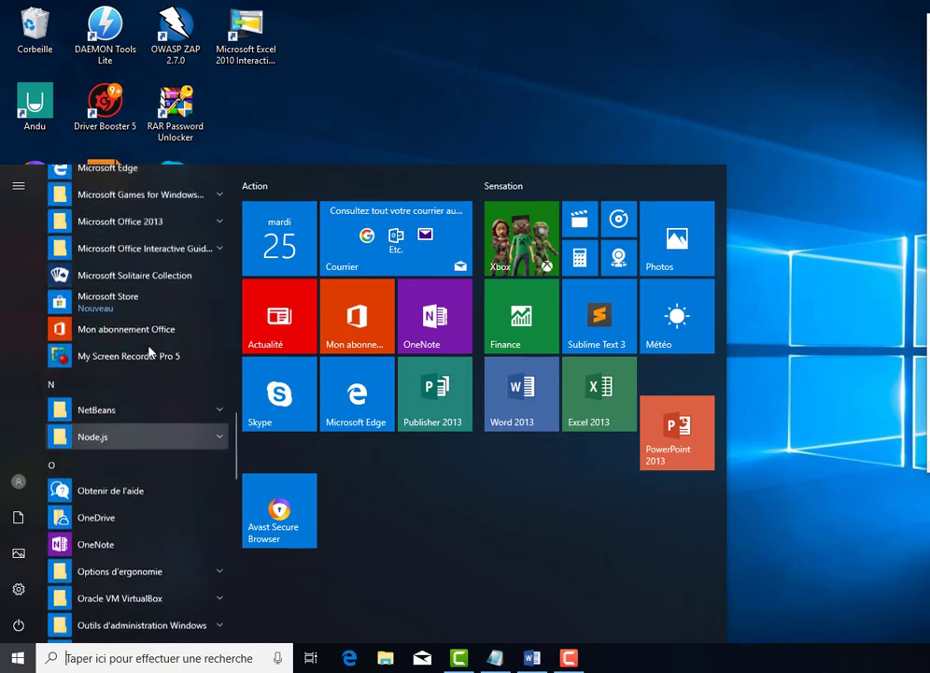
scroll(187, 308, "up", 1)
left_click(216, 284)
scroll(183, 374, "down", 2)
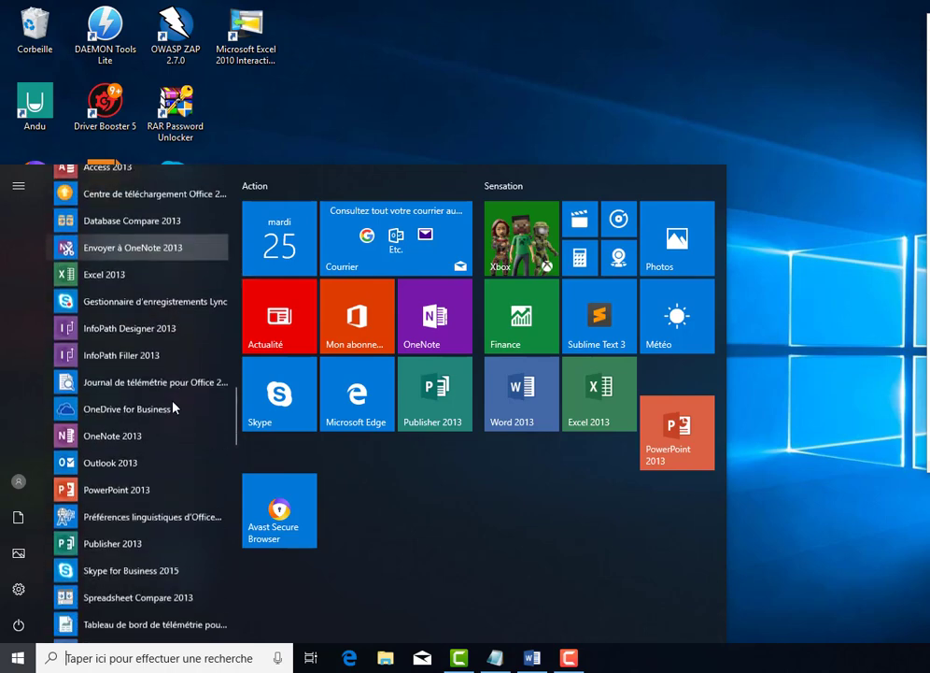
scroll(173, 408, "down", 3)
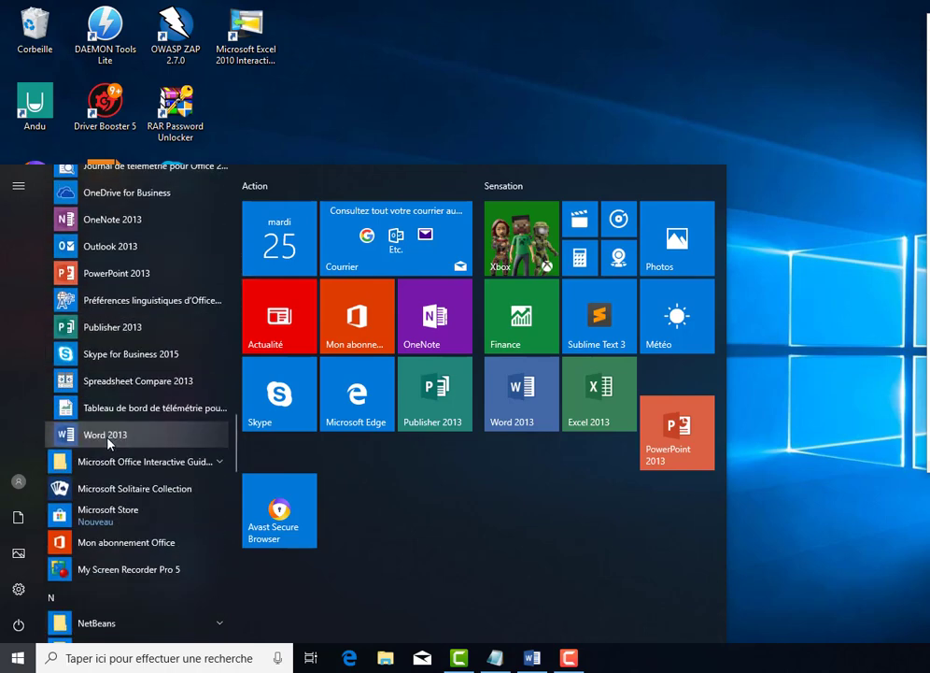
right_click(110, 443)
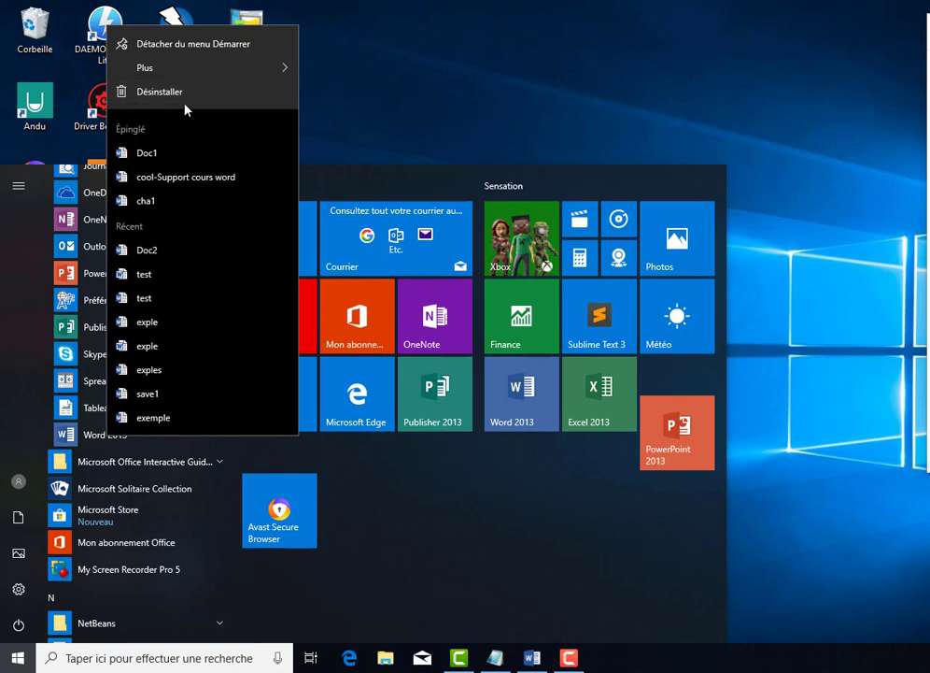
mouse_move(215, 71)
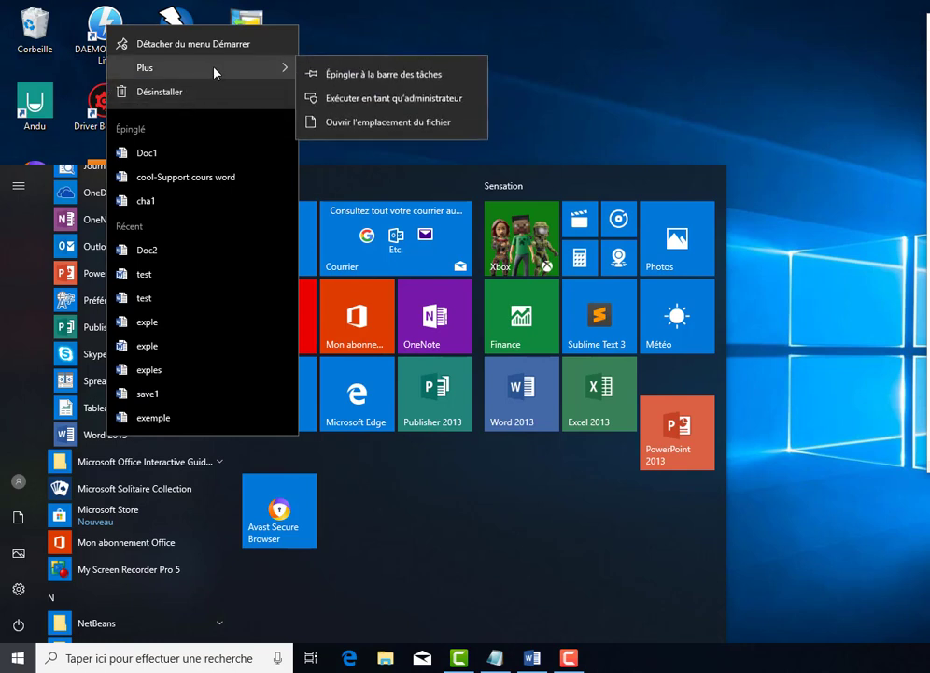
left_click(356, 124)
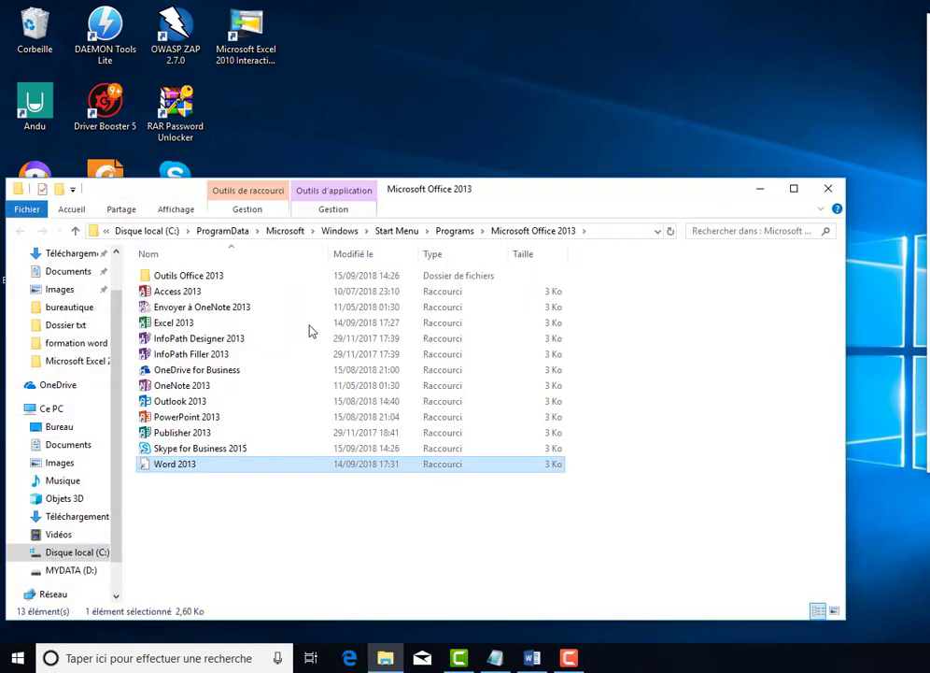
Create a desktop shortcut for Word 2013 from the Microsoft Office 2013 folder, and point it out on the desktop.
right_click(179, 466)
mouse_move(342, 337)
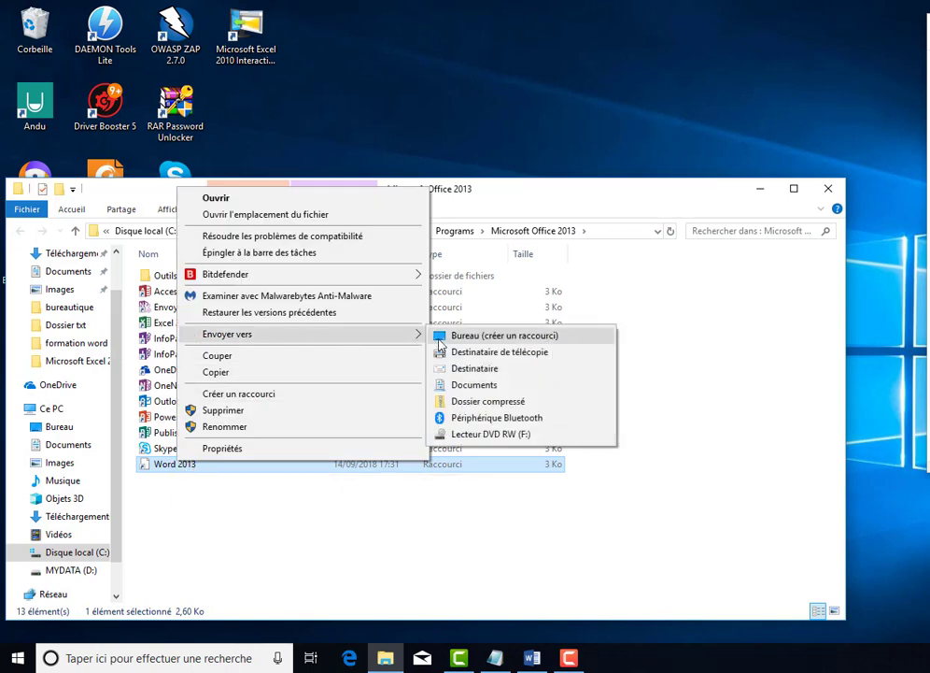
left_click(480, 339)
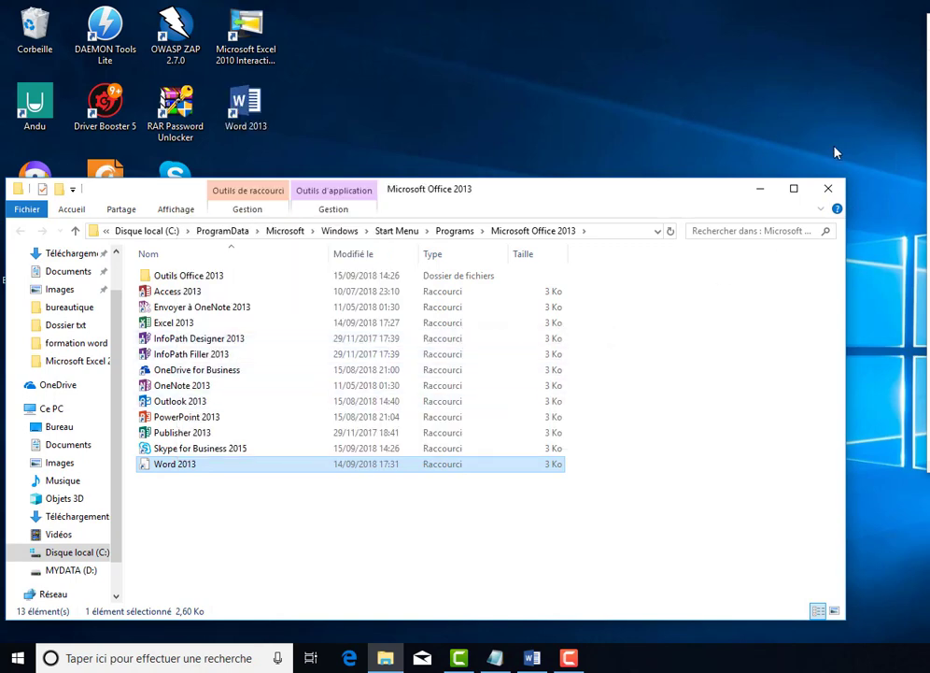
left_click(241, 123)
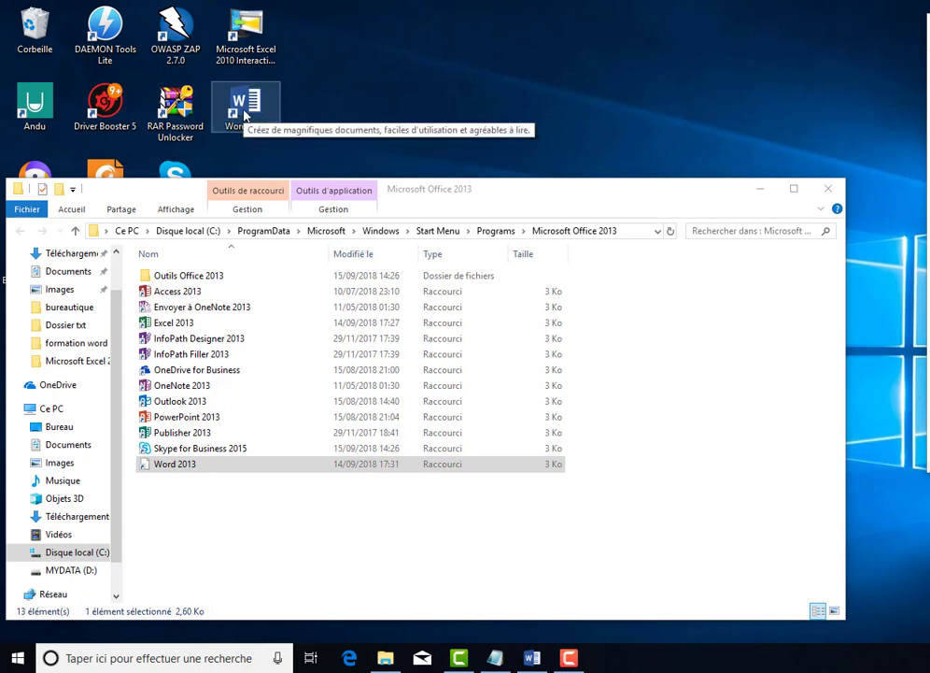
Switch back to the Word document cha1 and highlight the line "Barre des tâches", then clear the selection.
left_click(537, 660)
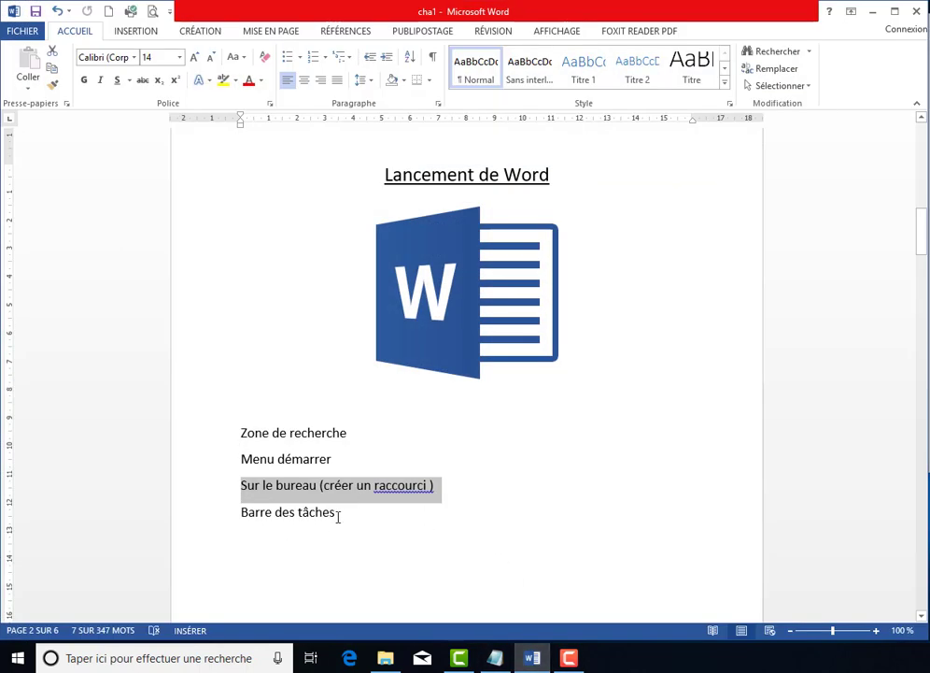
left_click_drag(336, 514, 241, 512)
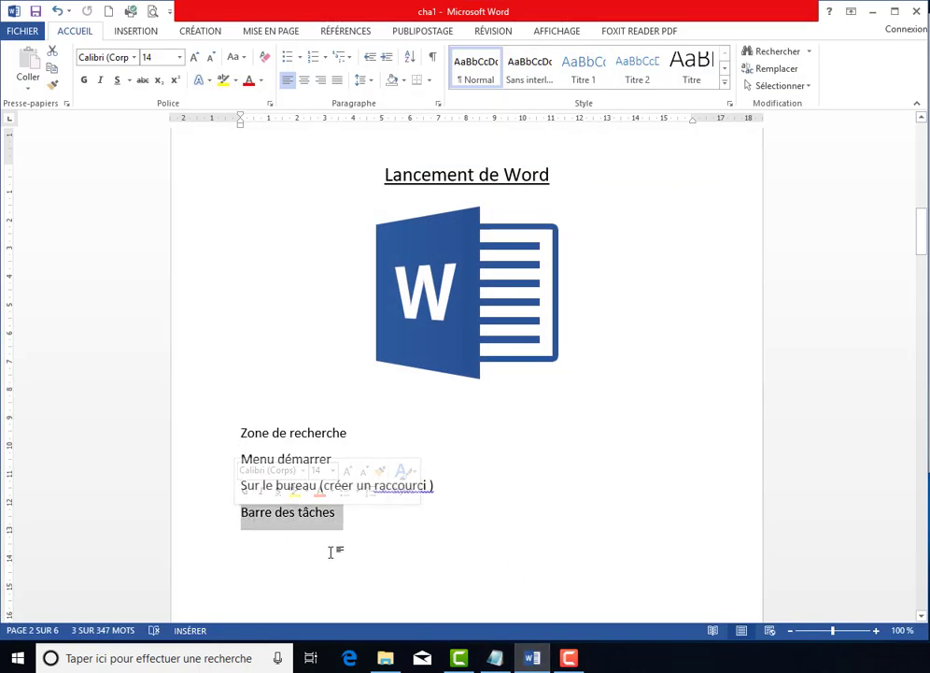
left_click(383, 542)
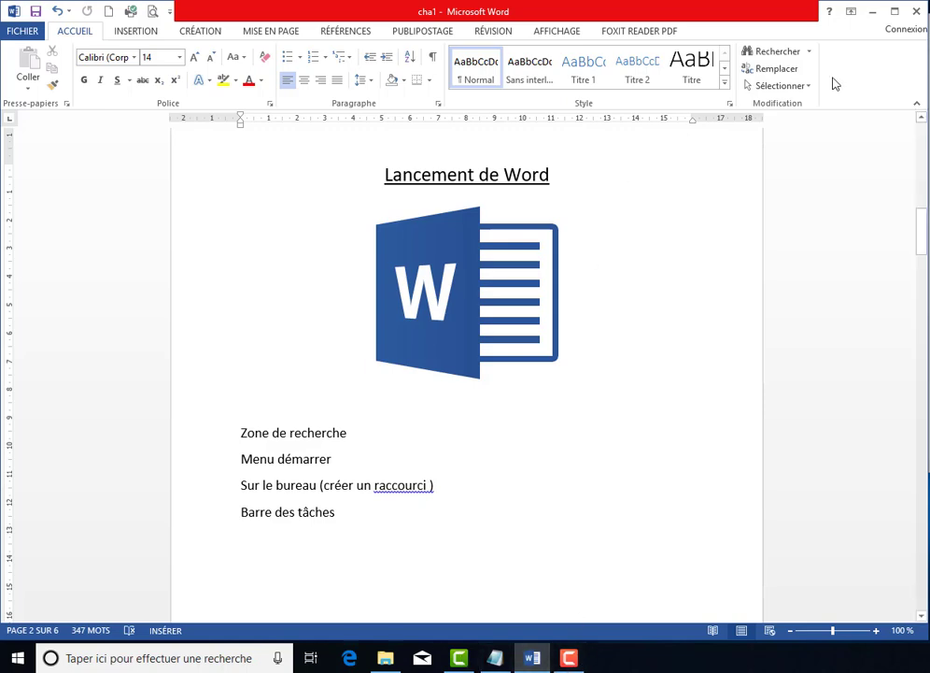
Close the cha1 document and the Microsoft Office 2013 folder window.
left_click(916, 13)
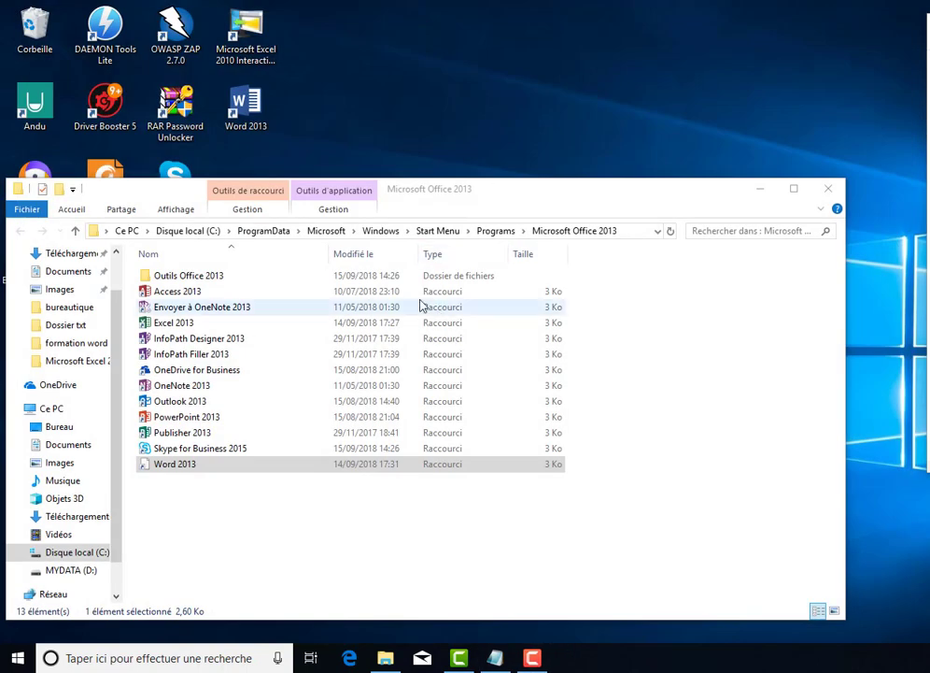
left_click(828, 188)
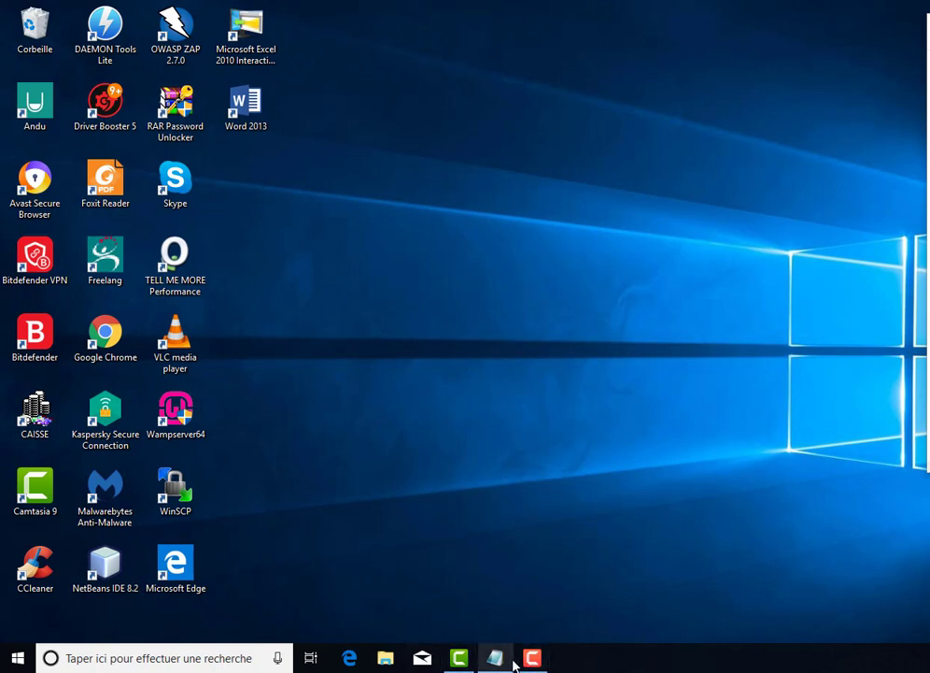
mouse_move(530, 659)
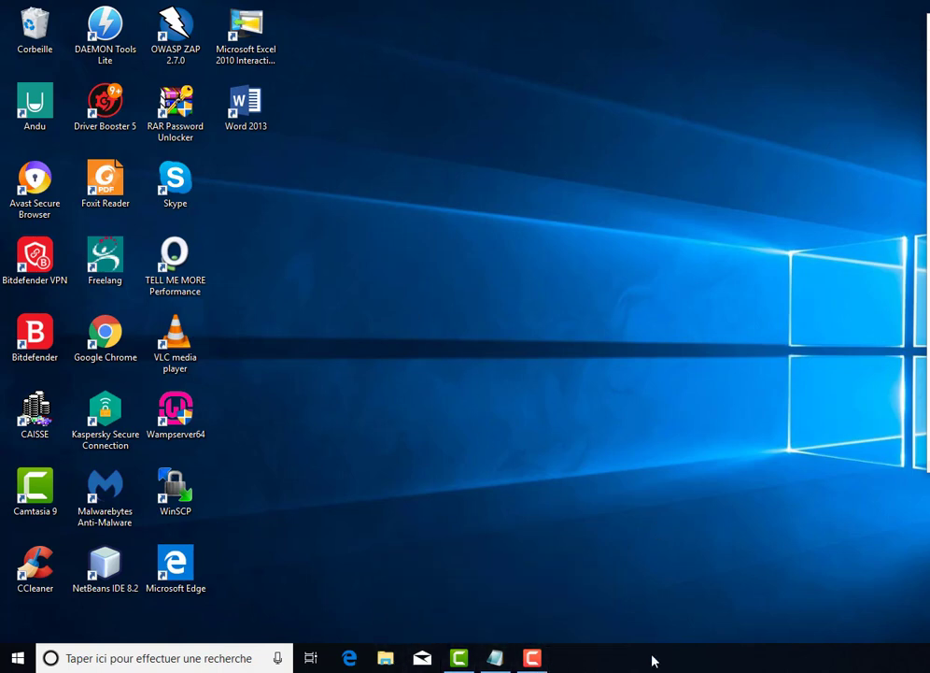
Pin Word 2013 to the taskbar from its Start menu tile.
left_click(16, 659)
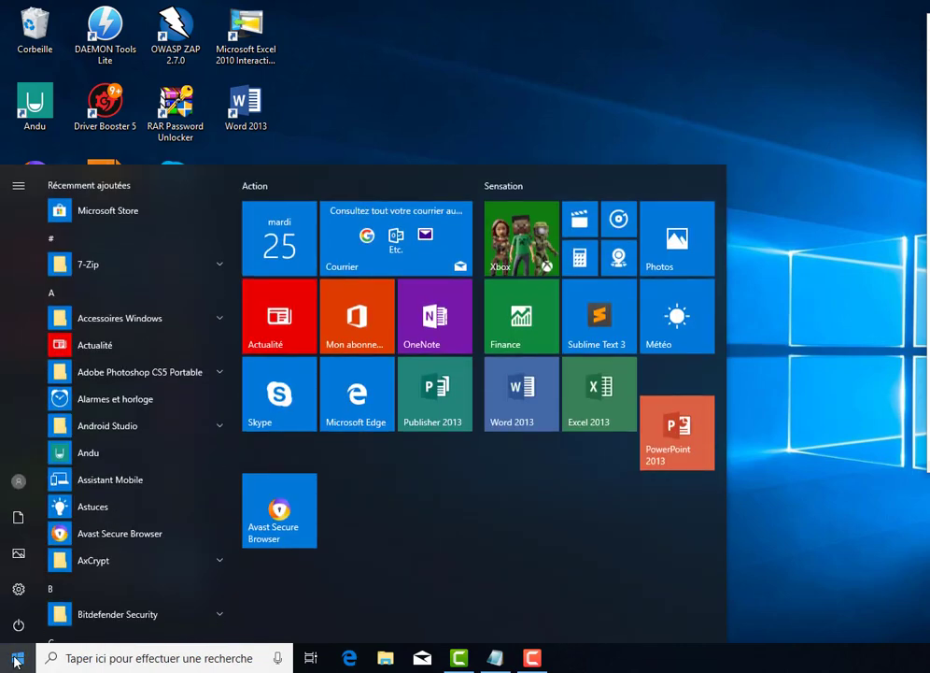
right_click(534, 393)
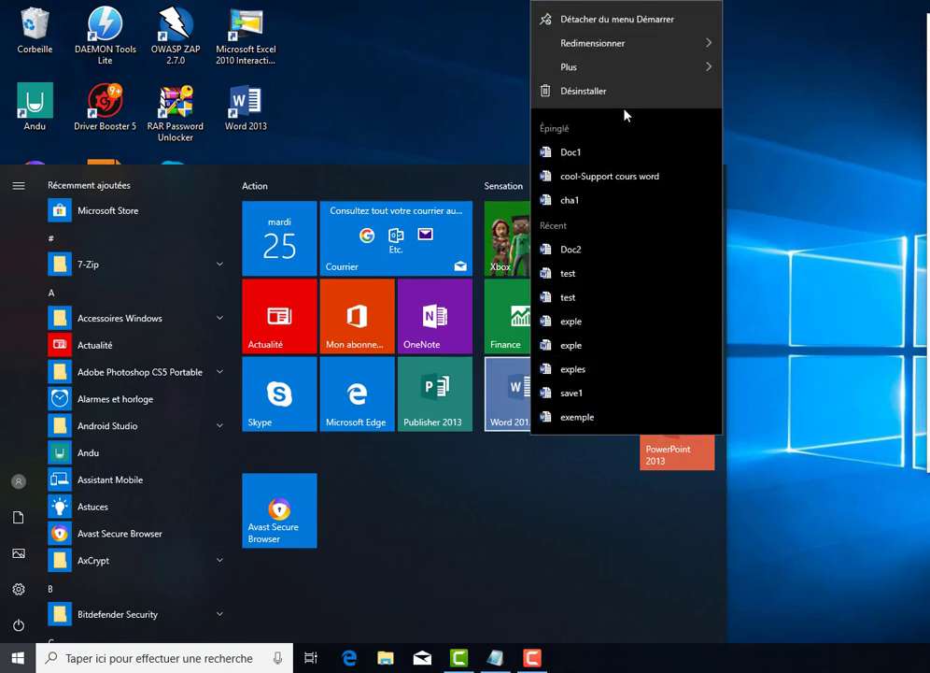
mouse_move(687, 66)
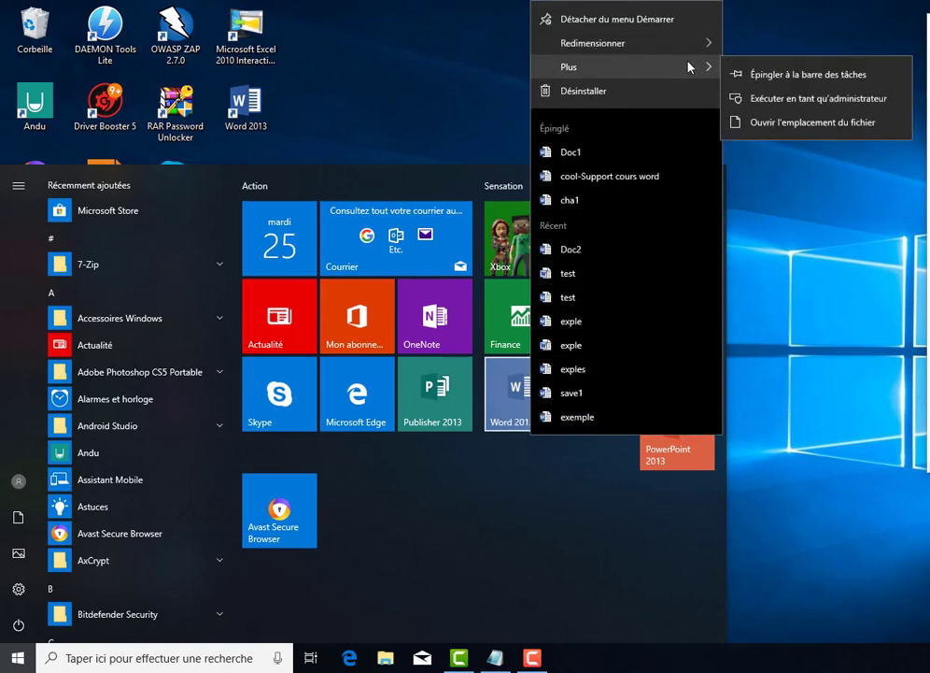
left_click(804, 75)
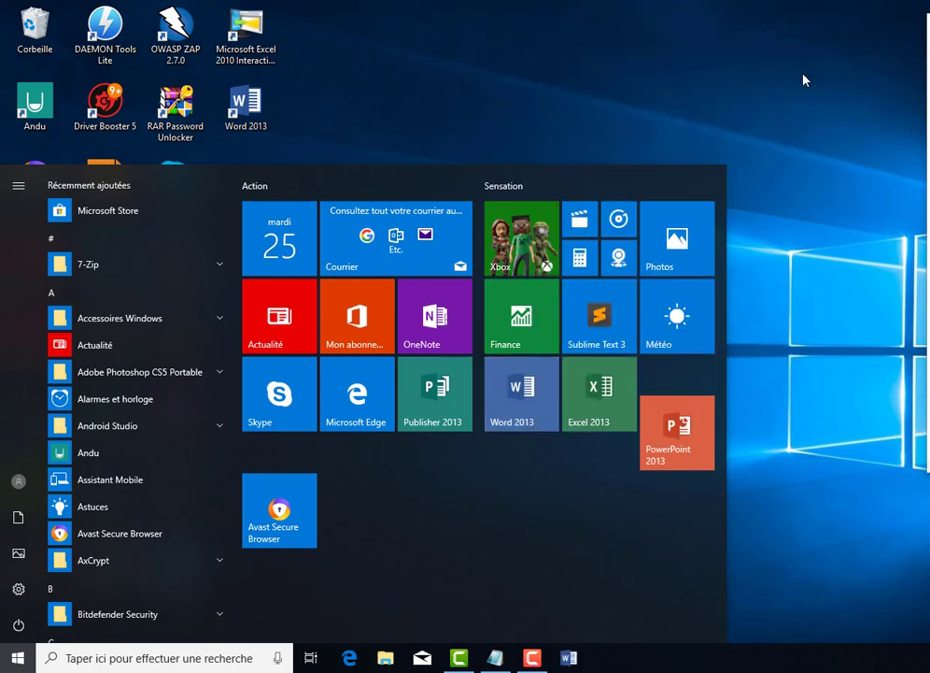
Close the Start menu, launch Word 2013 from the taskbar and open the recent document cha1.
left_click(827, 550)
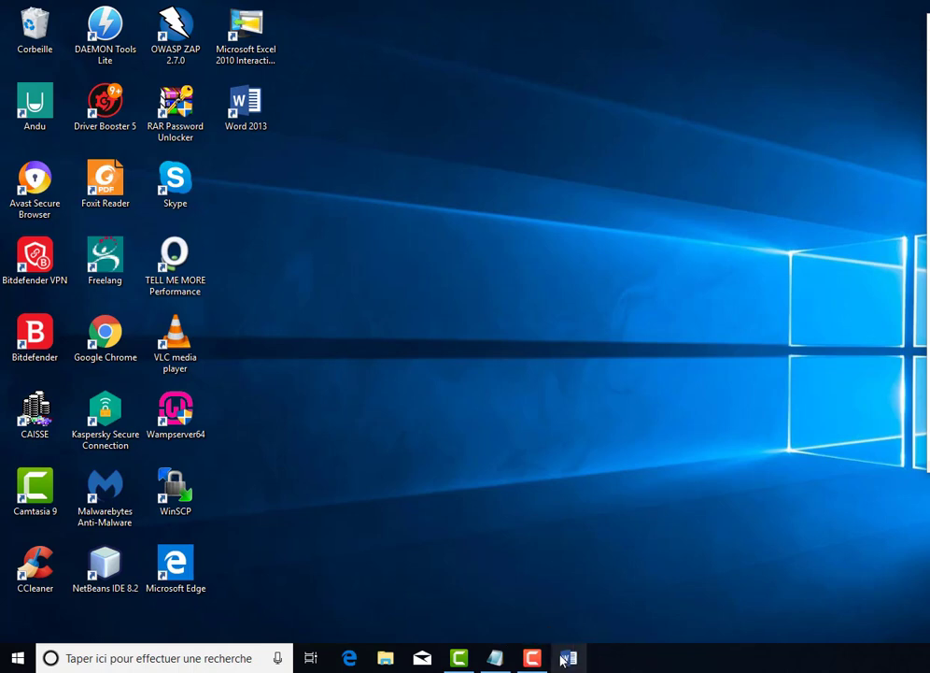
left_click(569, 658)
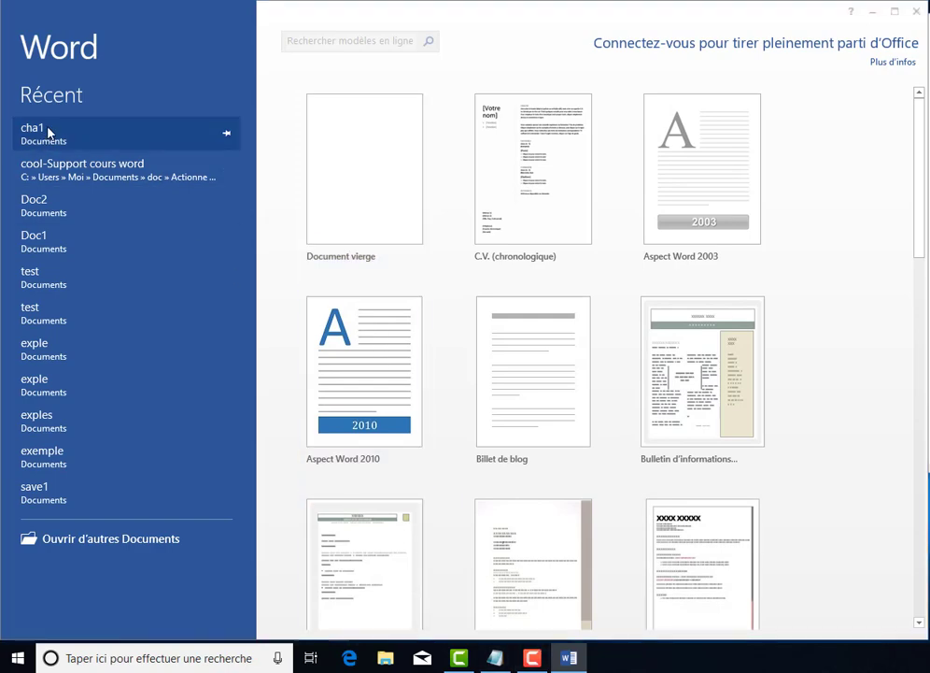
left_click(617, 473)
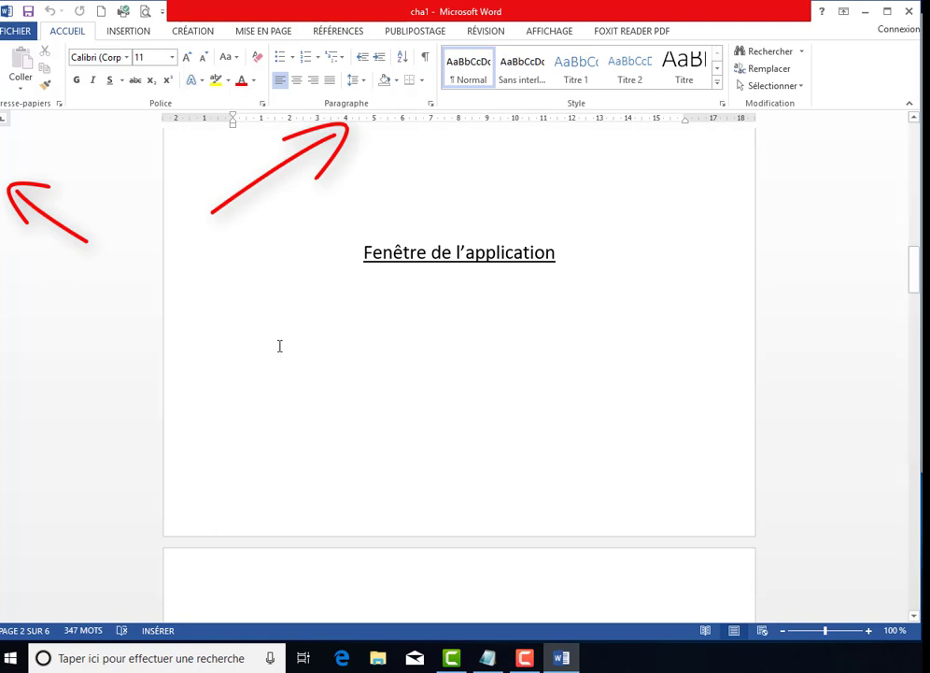
left_click(236, 337)
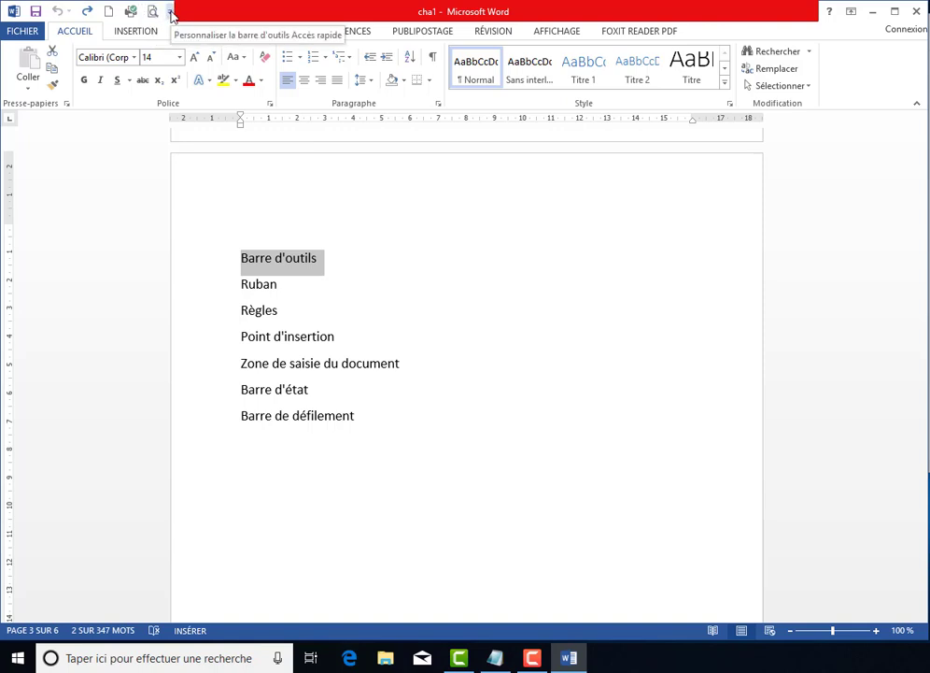
Add the Ouvrir command to the Quick Access Toolbar and remove it again.
left_click(171, 12)
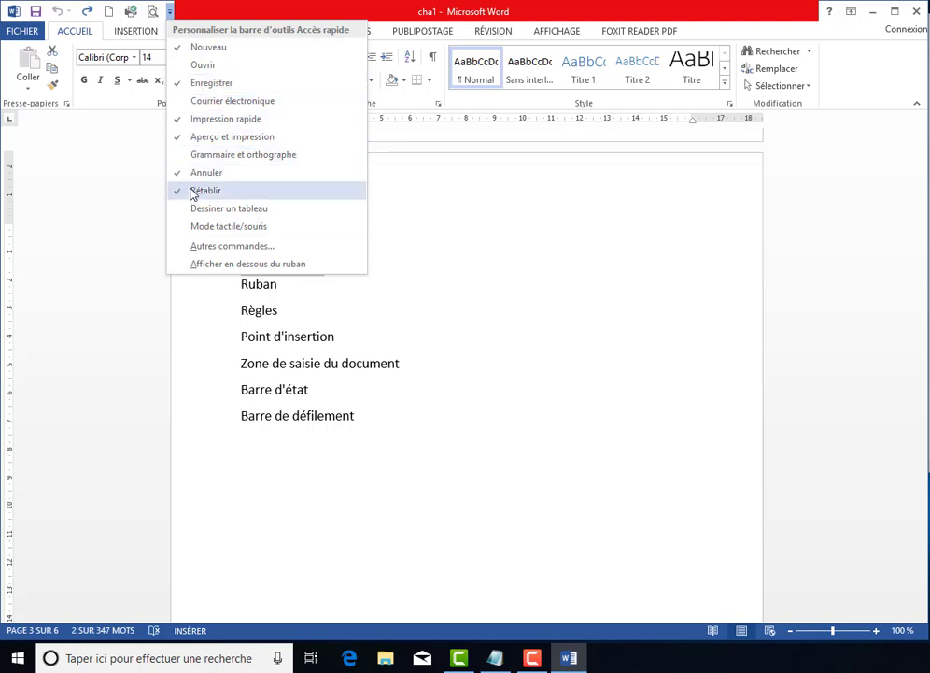
left_click(221, 47)
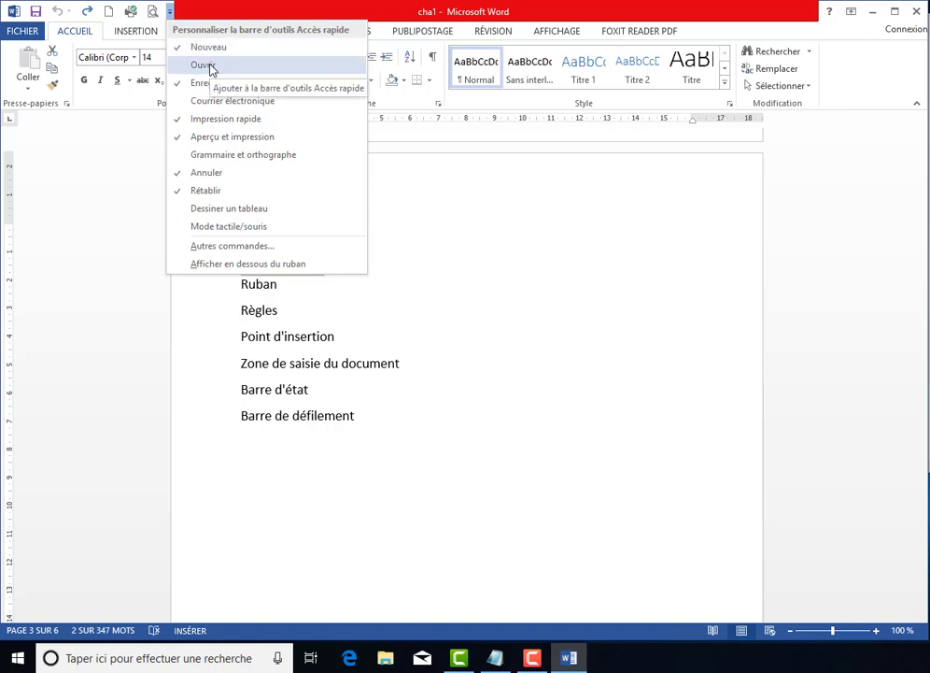
left_click(205, 65)
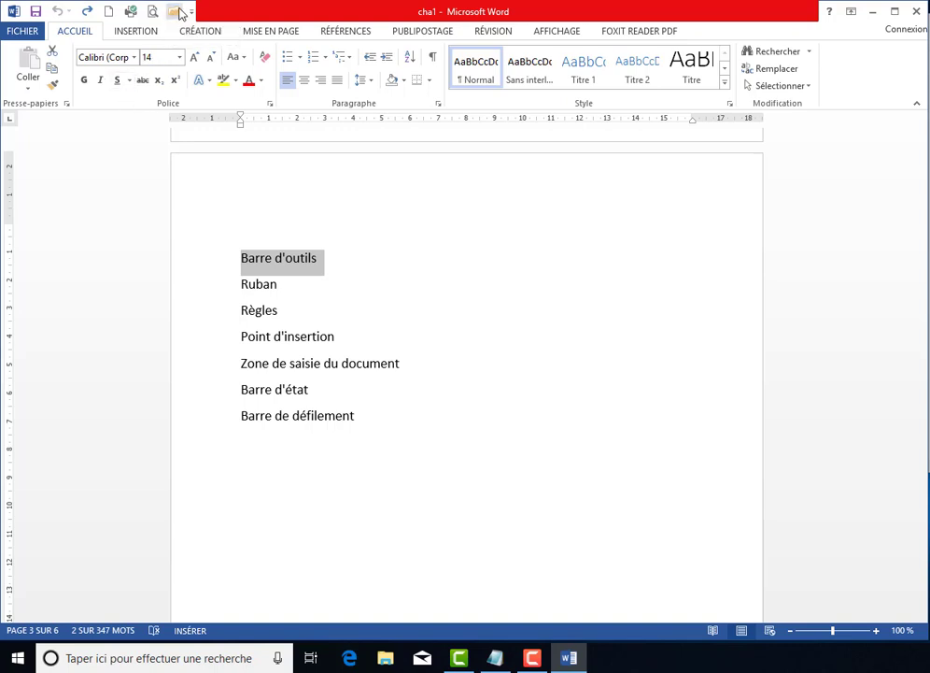
right_click(174, 14)
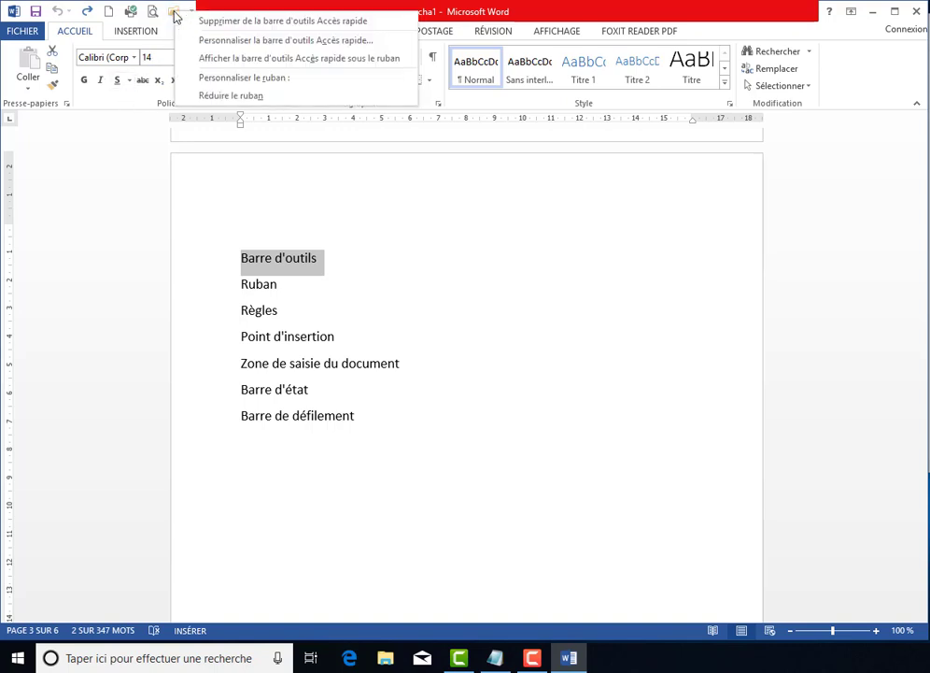
left_click(280, 23)
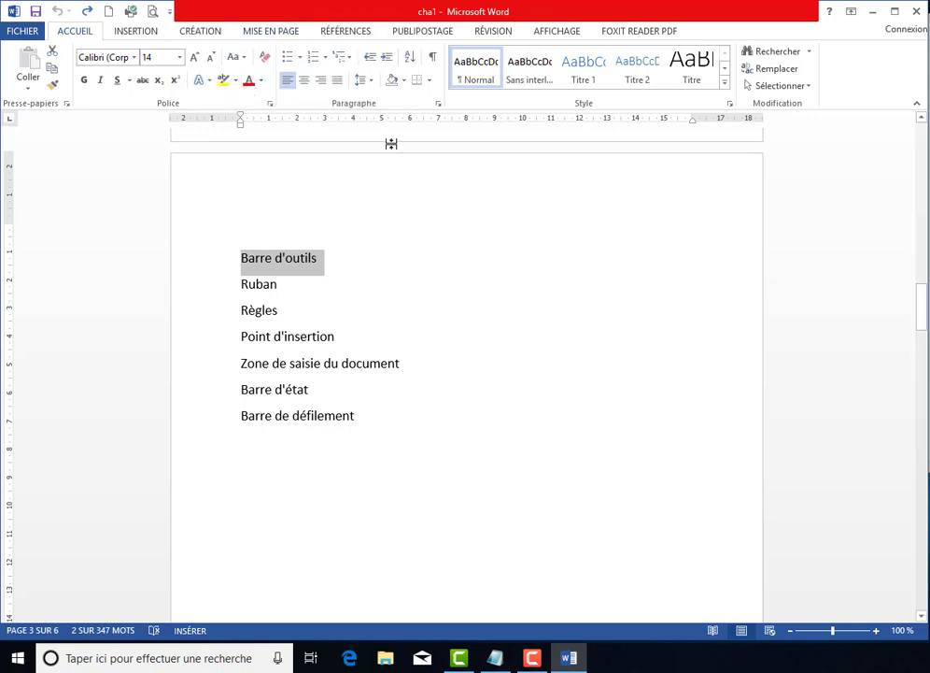
Highlight the line "Ruban", review the Insertion, Création and Mise en page commands of the ribbon, and return to the Accueil commands.
left_click_drag(282, 284, 241, 284)
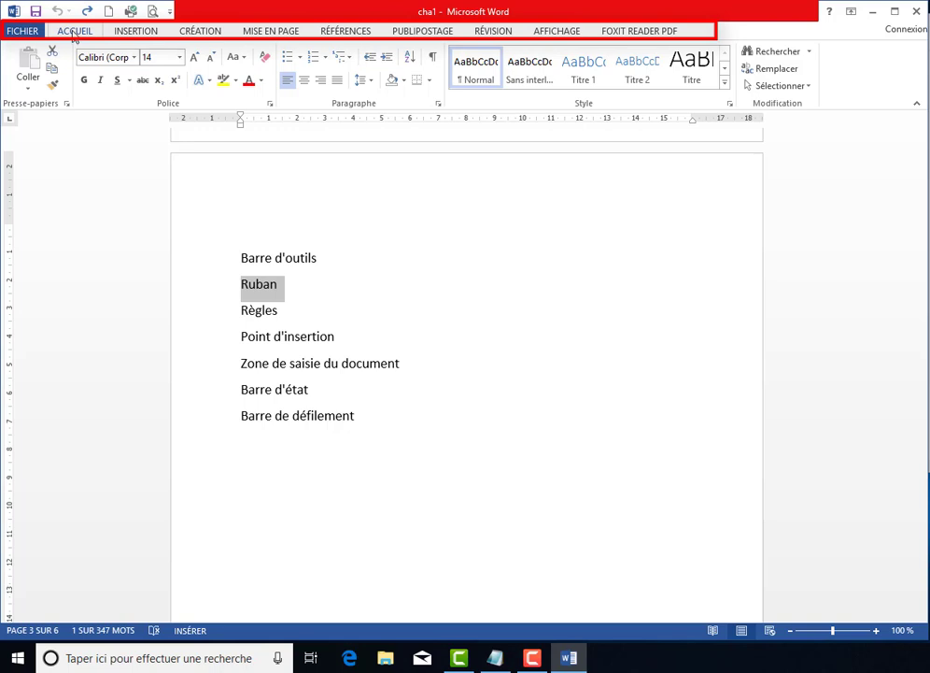
left_click(133, 32)
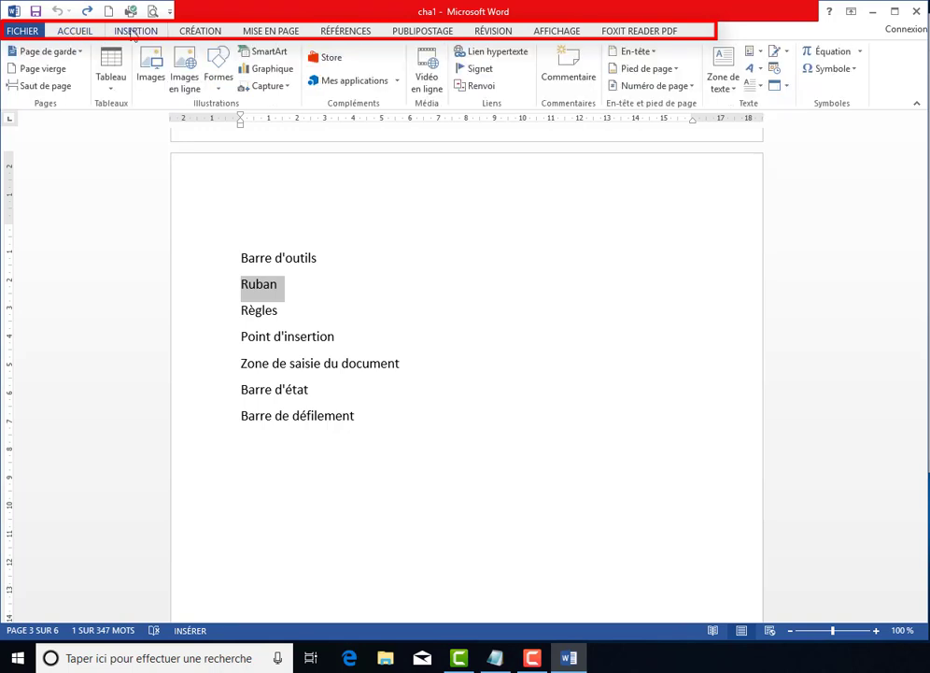
left_click(202, 34)
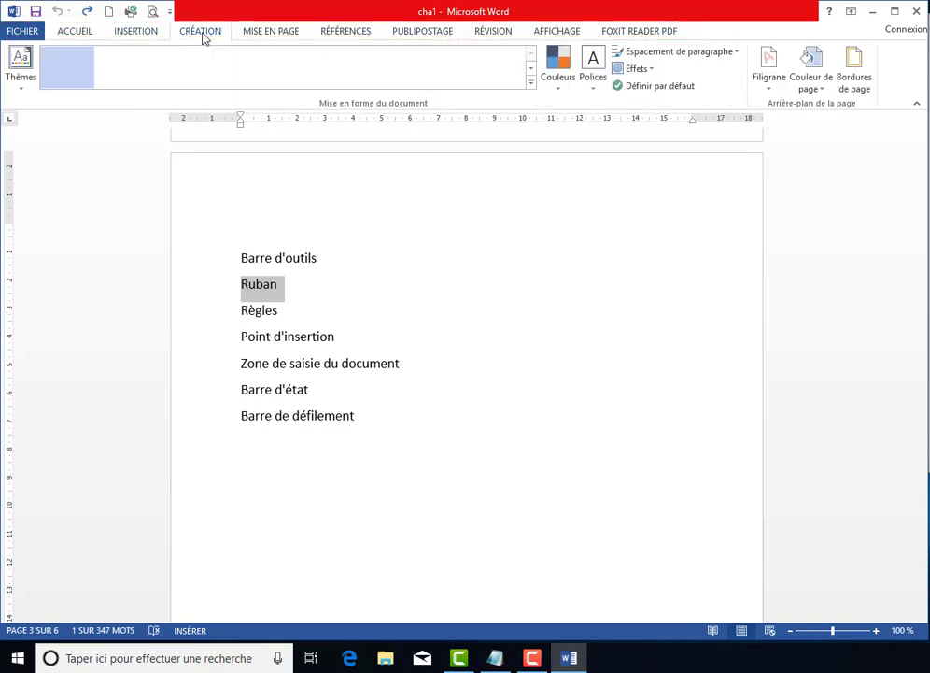
left_click(270, 33)
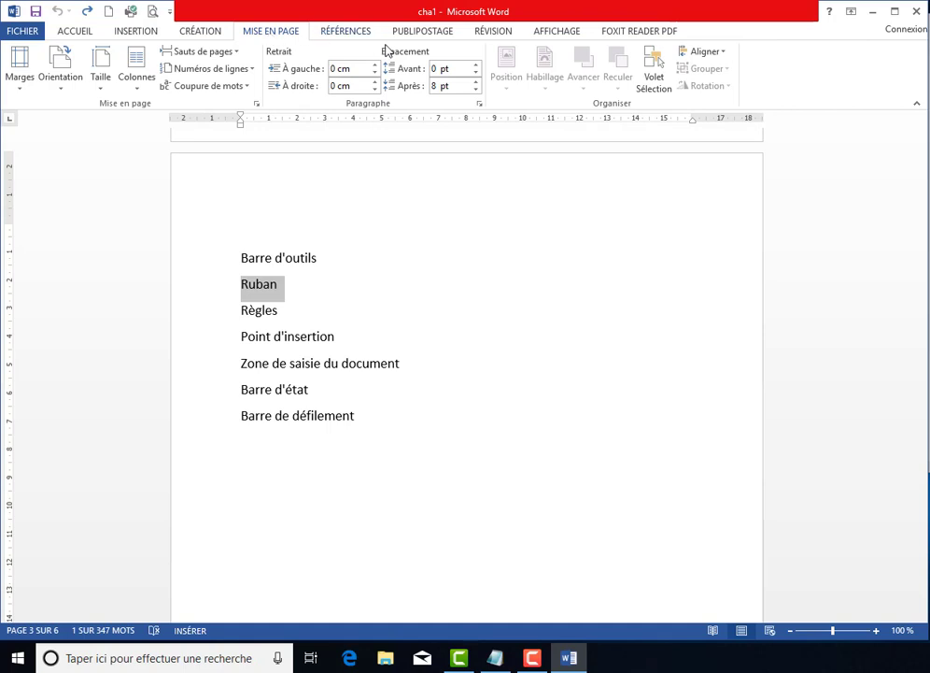
left_click(76, 33)
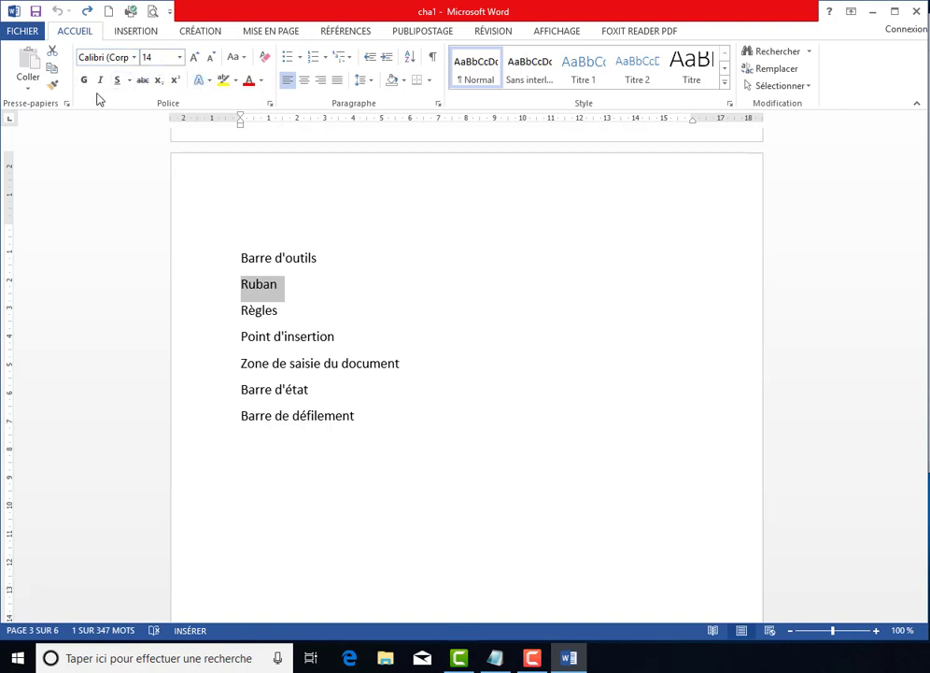
Make the word "Ruban" bold and clear the selection.
left_click(281, 286)
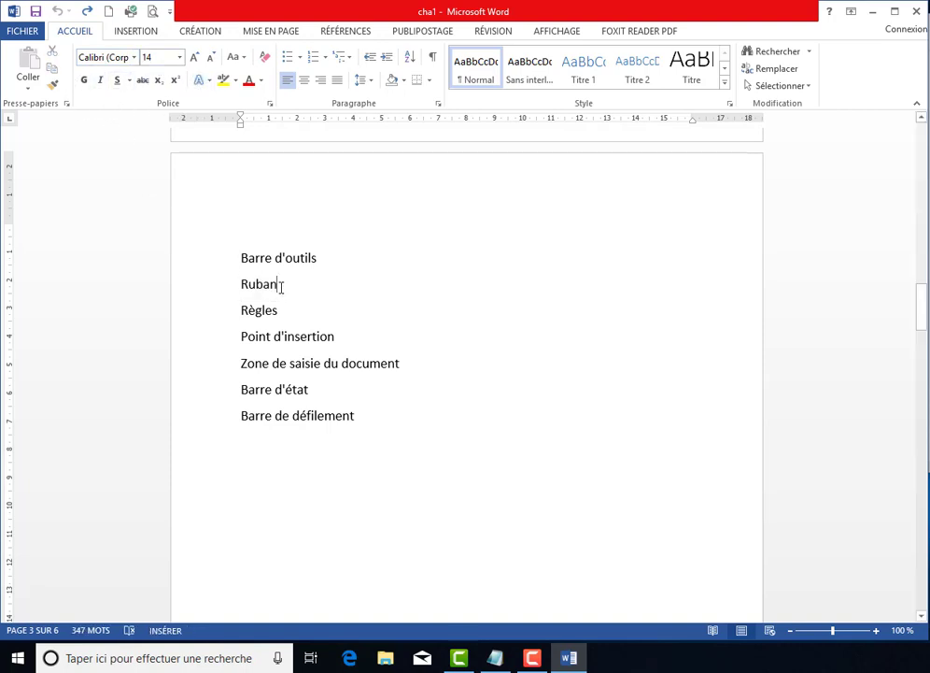
left_click_drag(272, 285, 241, 295)
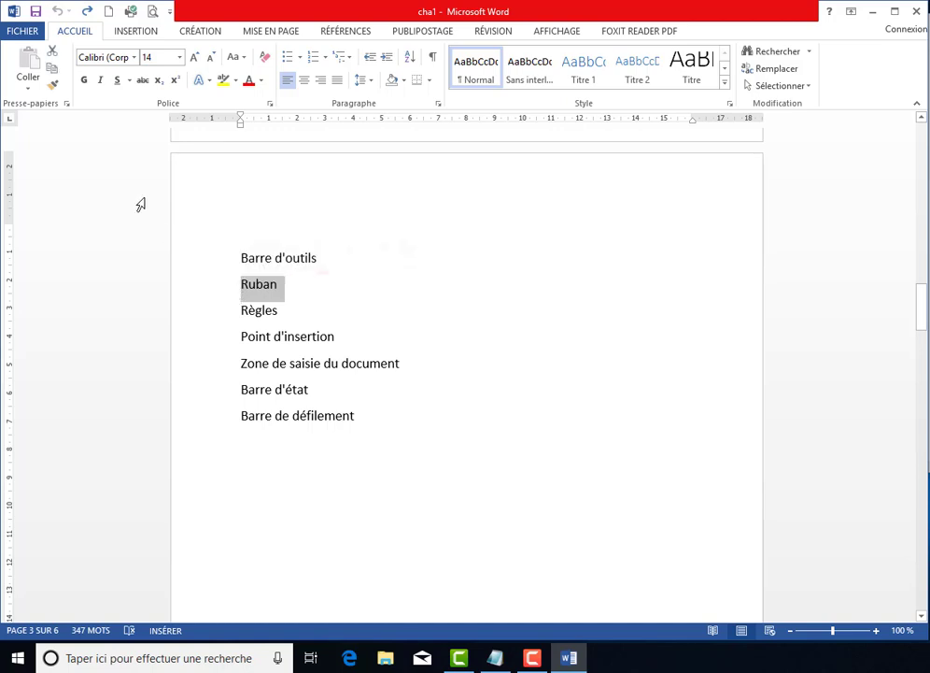
left_click(85, 81)
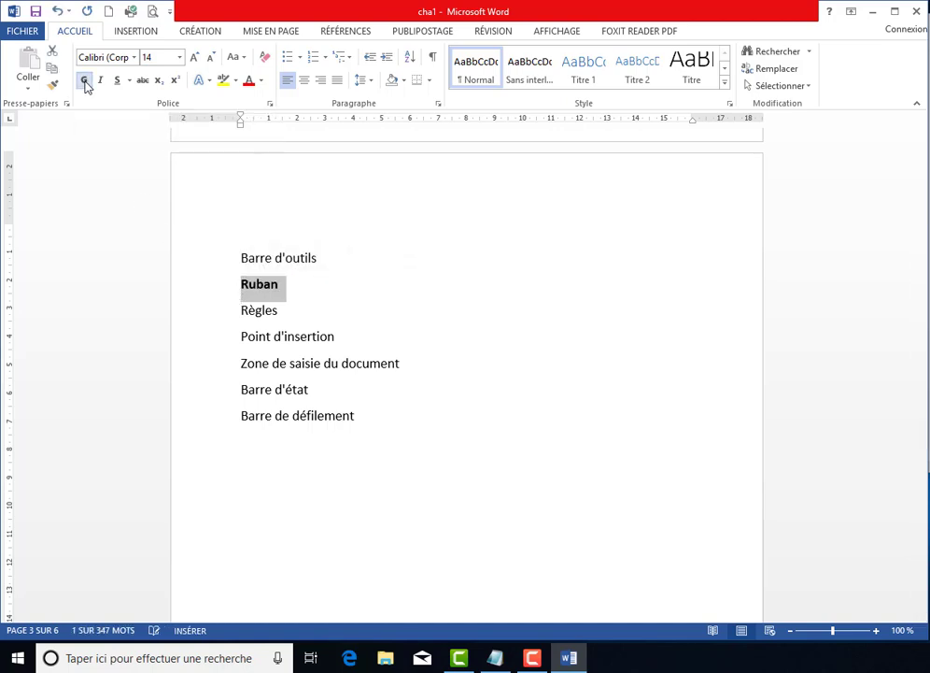
left_click(278, 284)
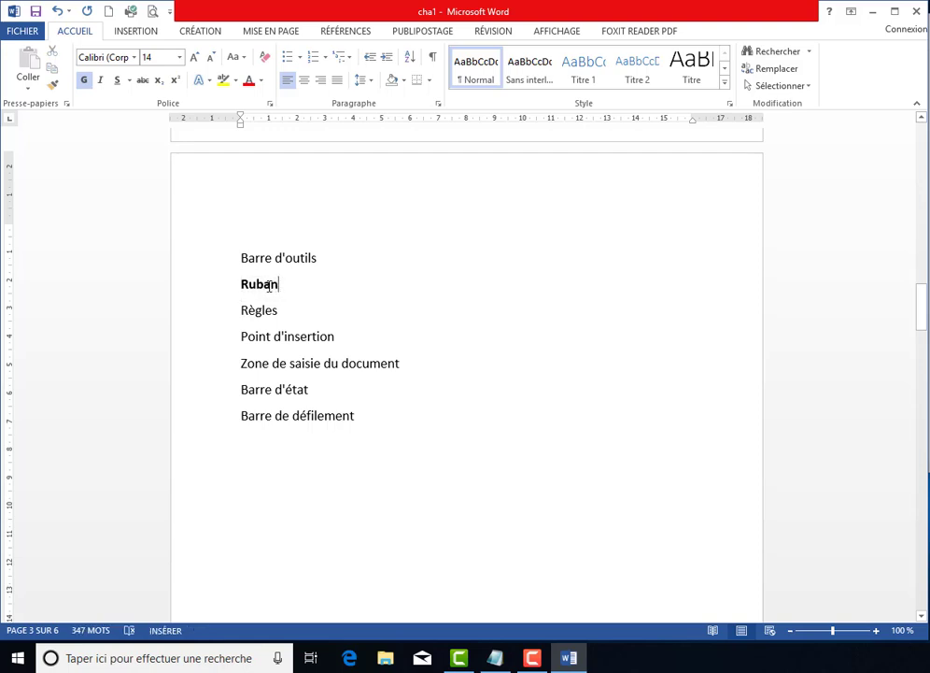
Reselect "Ruban", try italic on it, and return the word to regular style without bold or italic.
double_click(269, 285)
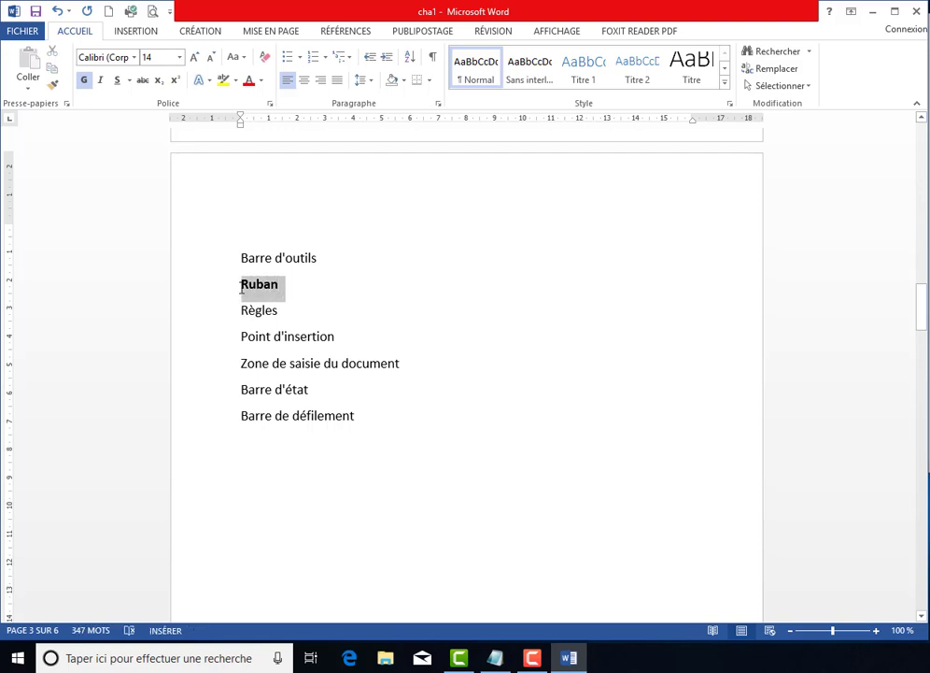
left_click(103, 84)
left_click(84, 80)
left_click(101, 80)
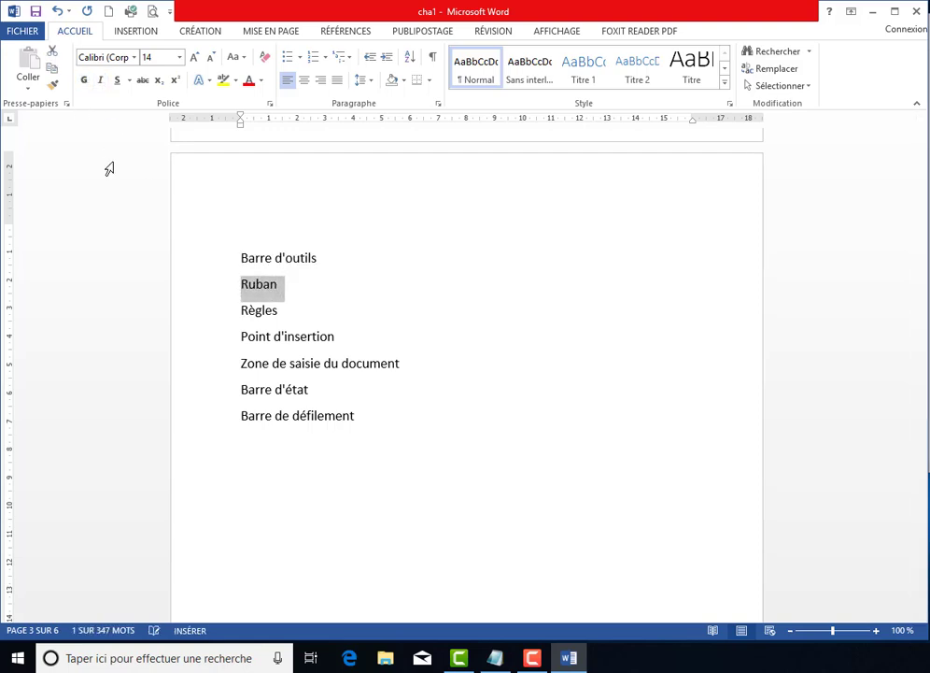
Set the font colour of "Ruban" to standard red and make the word bold.
left_click(261, 83)
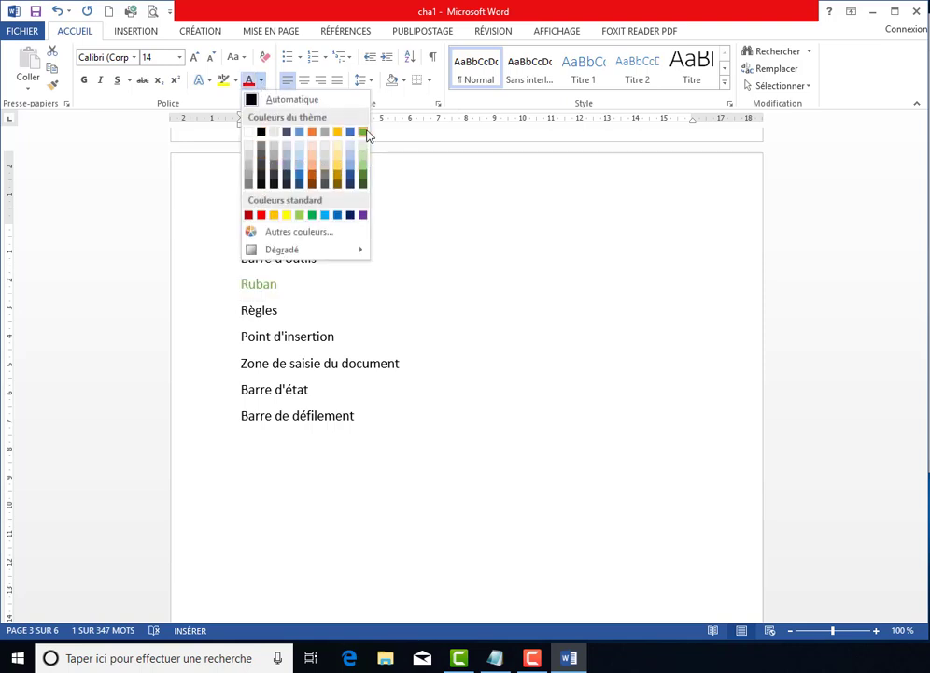
left_click(261, 215)
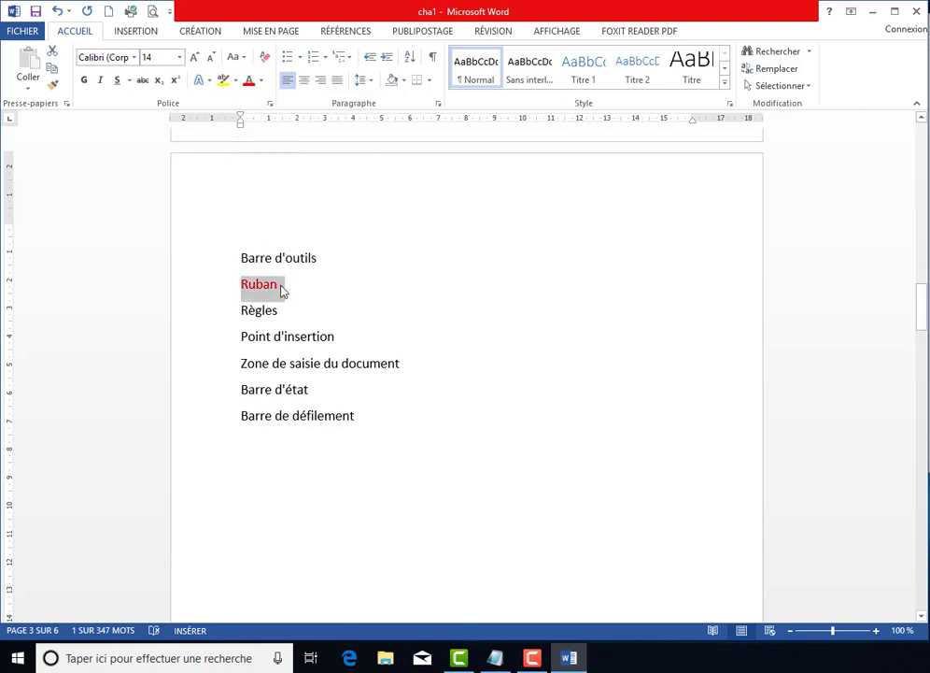
left_click(84, 81)
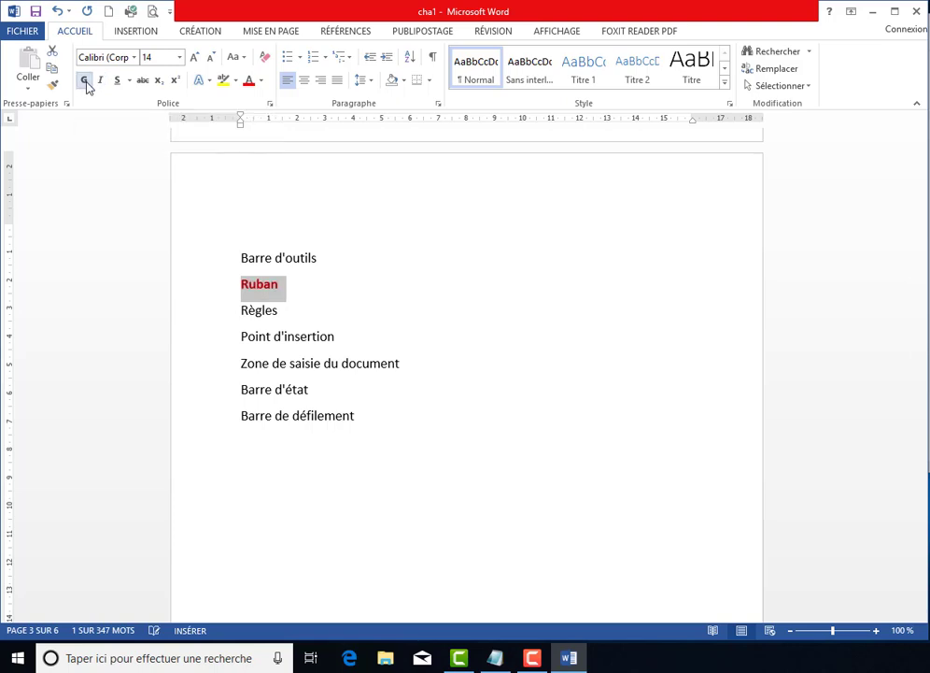
left_click(262, 81)
left_click(250, 82)
left_click(263, 82)
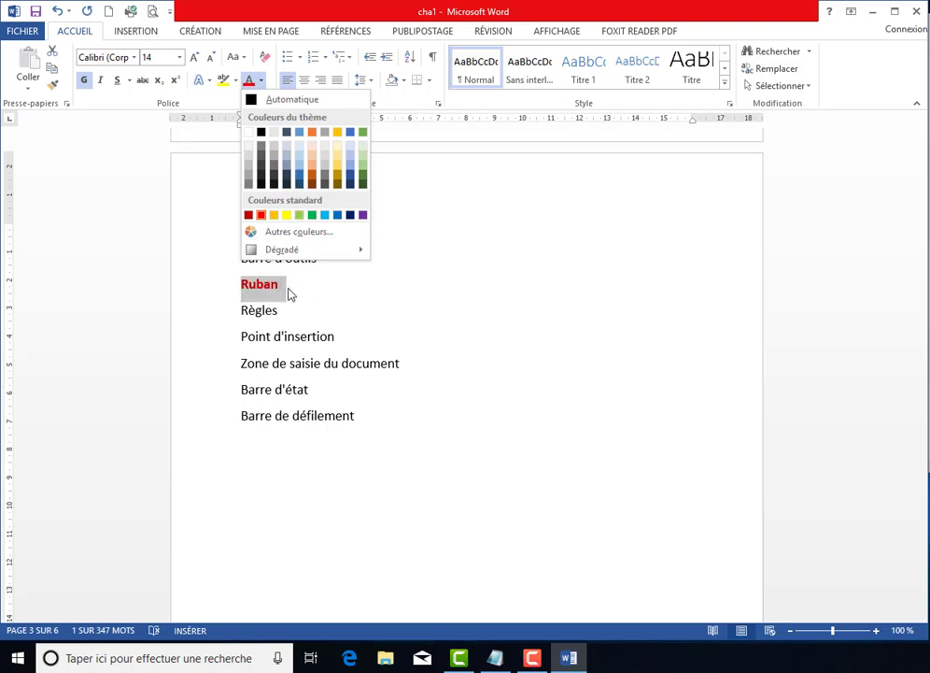
left_click(119, 109)
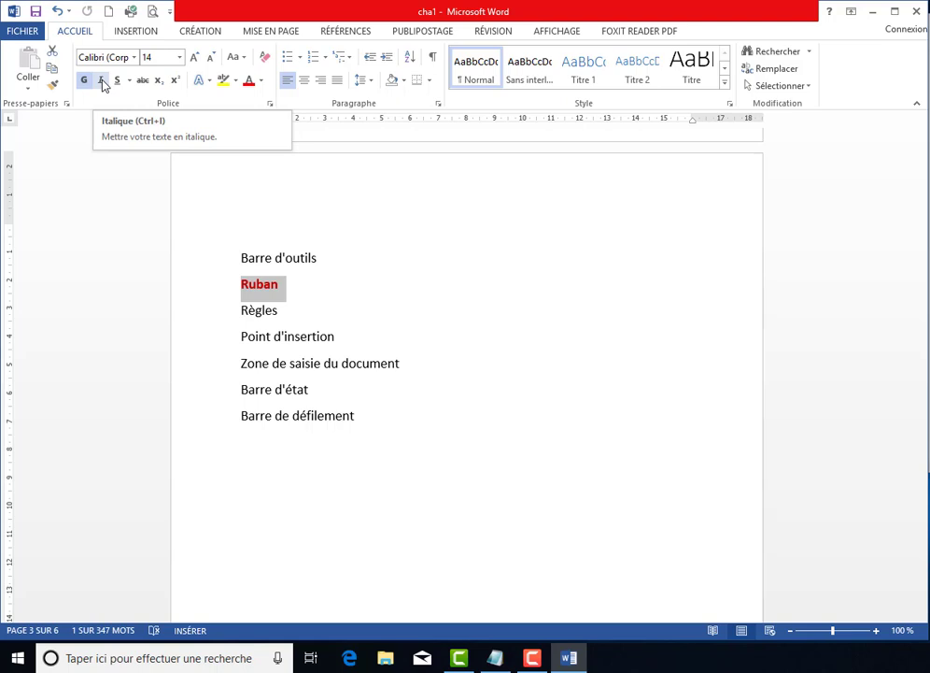
Reselect "Ruban", review the font style and advanced settings in the Police dialog, and close it without changing anything.
left_click(284, 285)
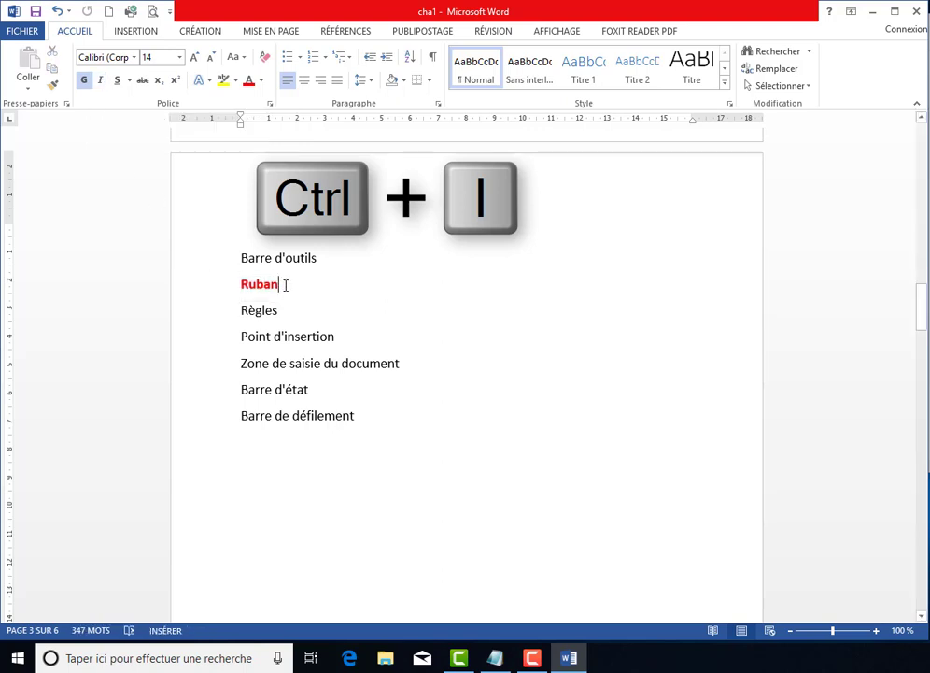
left_click_drag(284, 285, 228, 292)
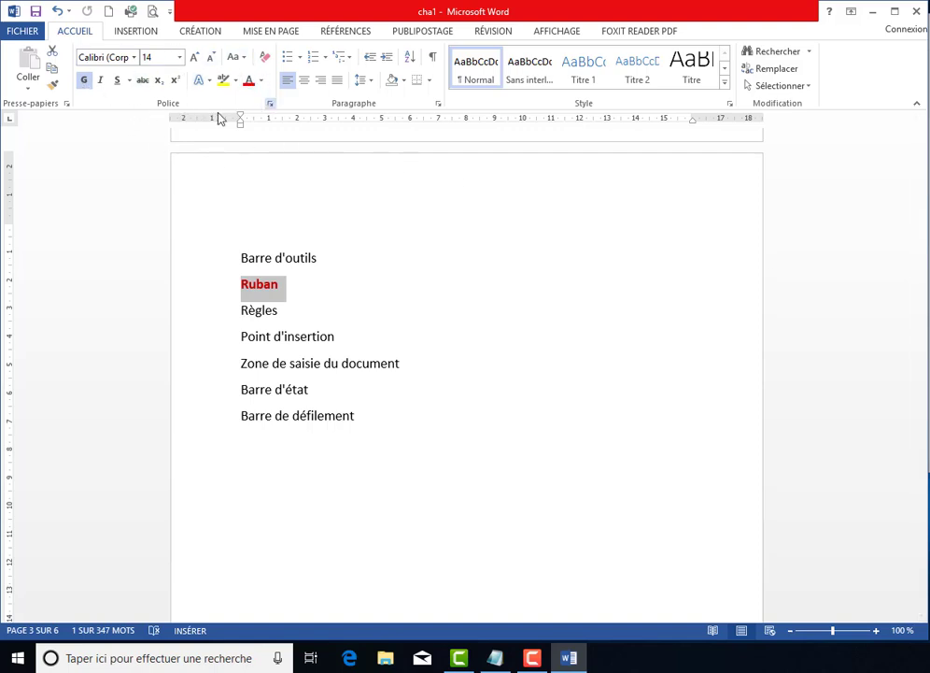
left_click(270, 107)
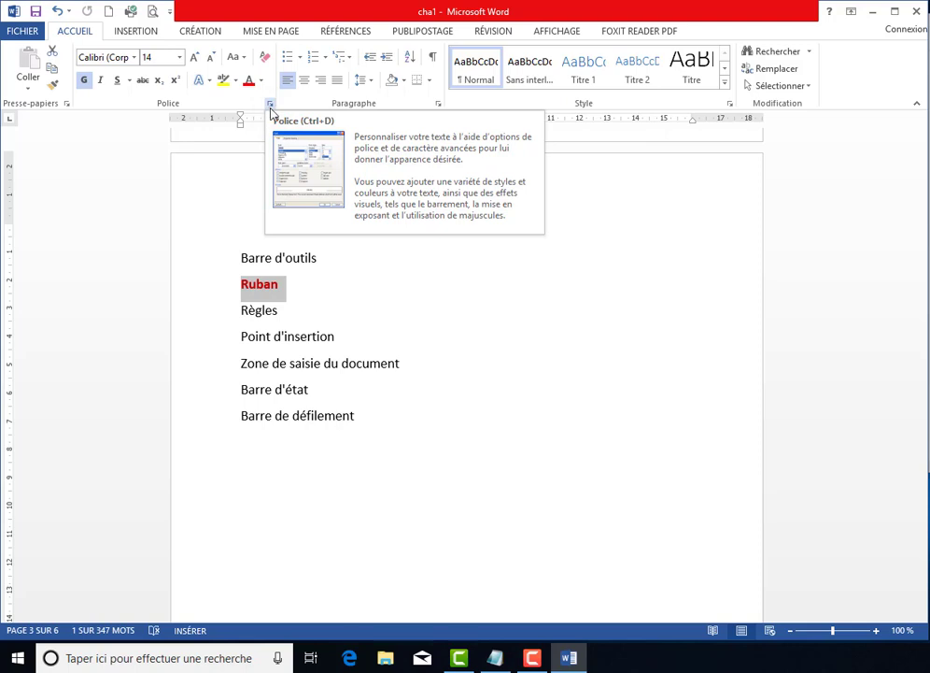
left_click(270, 107)
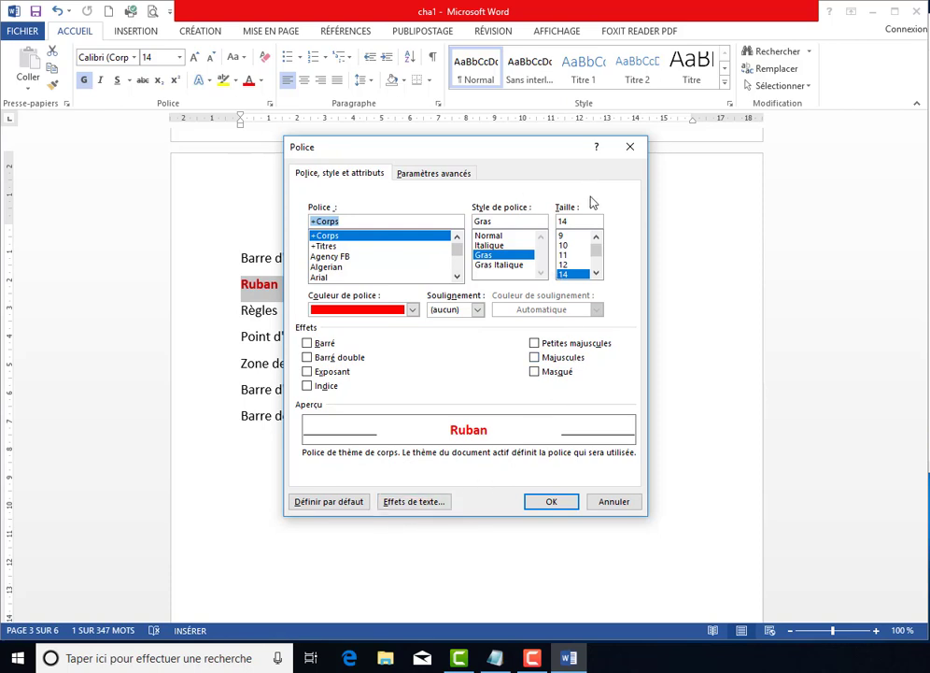
left_click(435, 175)
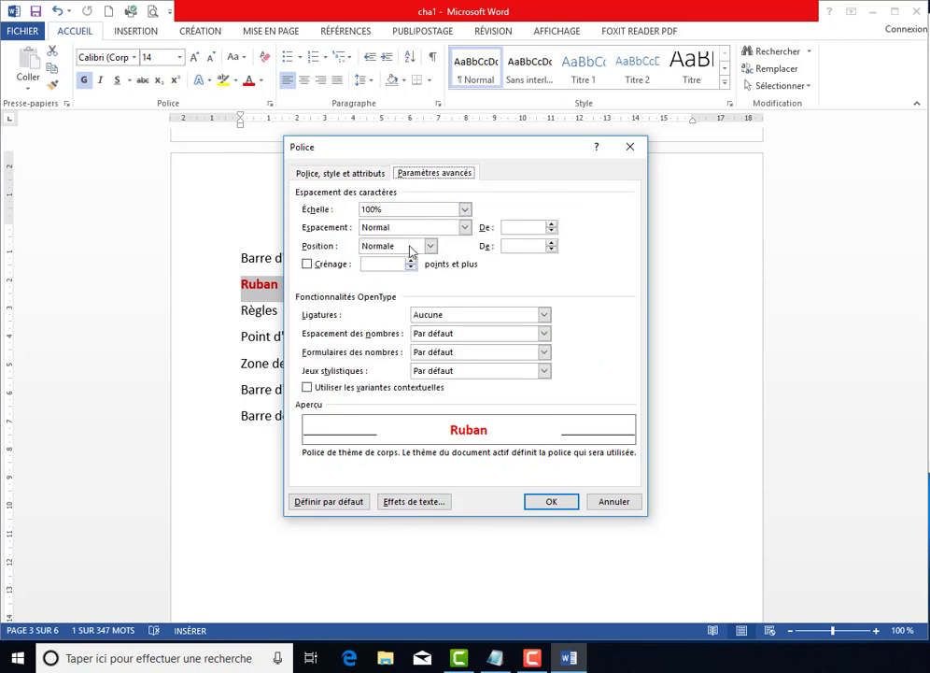
left_click(622, 502)
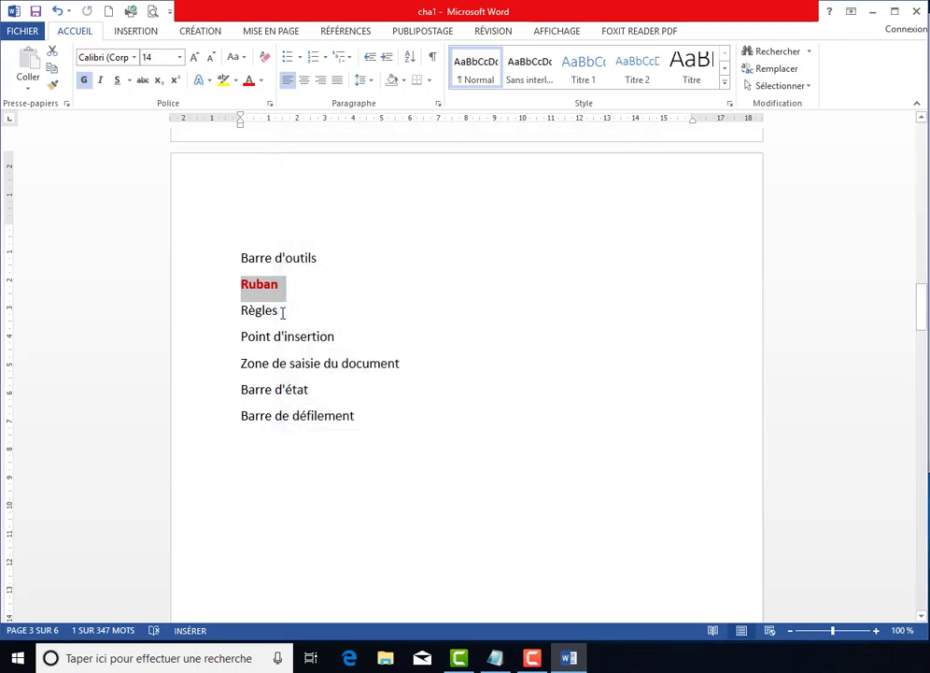
Try shifting the left indent on the ruler for the line "Règles" and for the whole list from "Barre d'outils" to "Barre de défilement".
left_click_drag(282, 312, 243, 312)
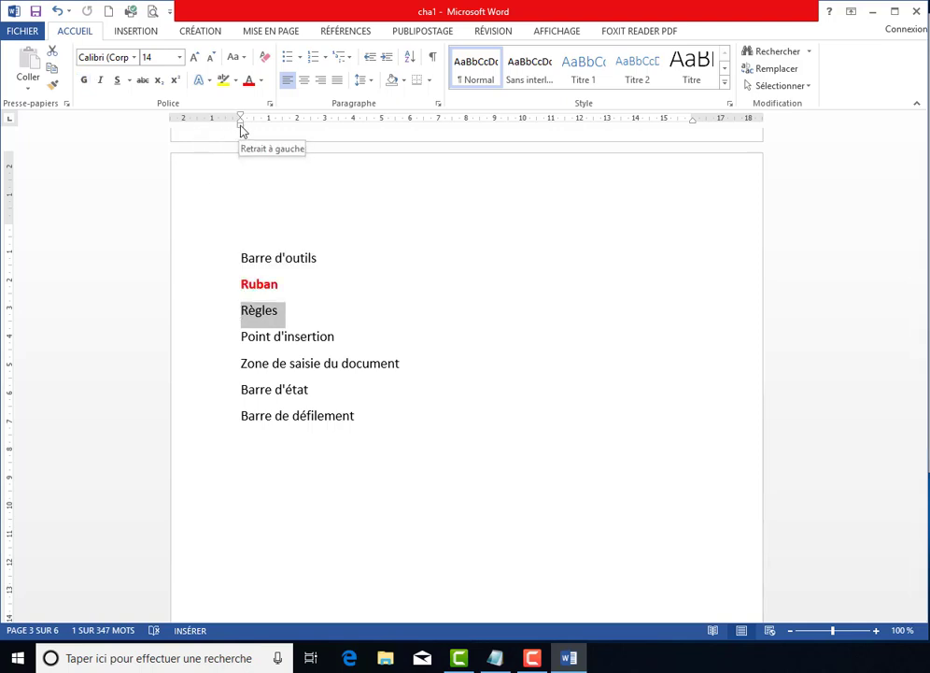
mouse_move(240, 125)
left_mouse_down()
mouse_move(273, 122)
mouse_move(240, 136)
left_mouse_up()
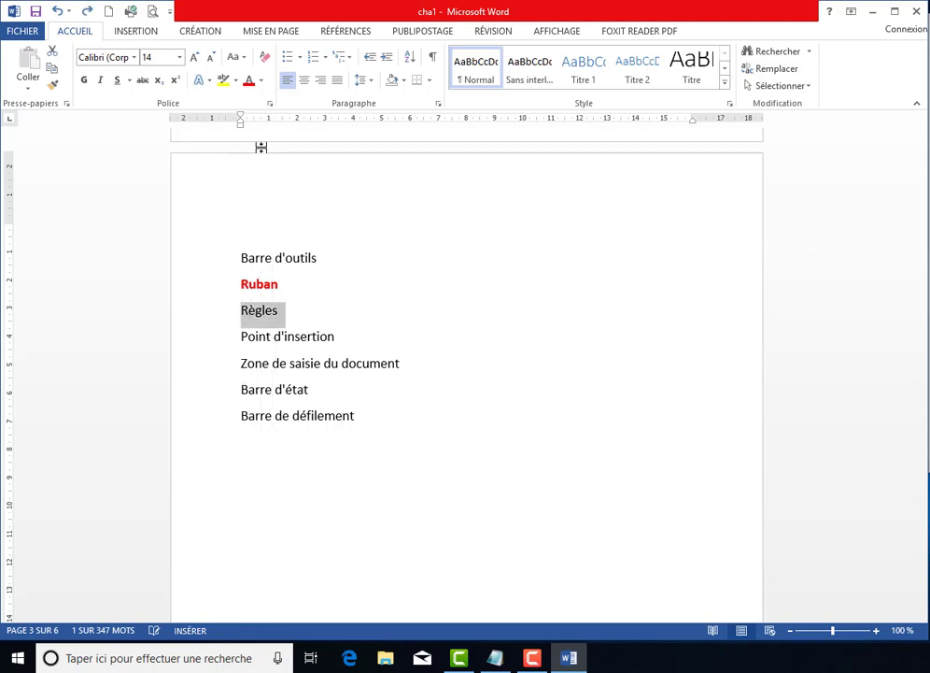
left_click_drag(241, 254, 360, 415)
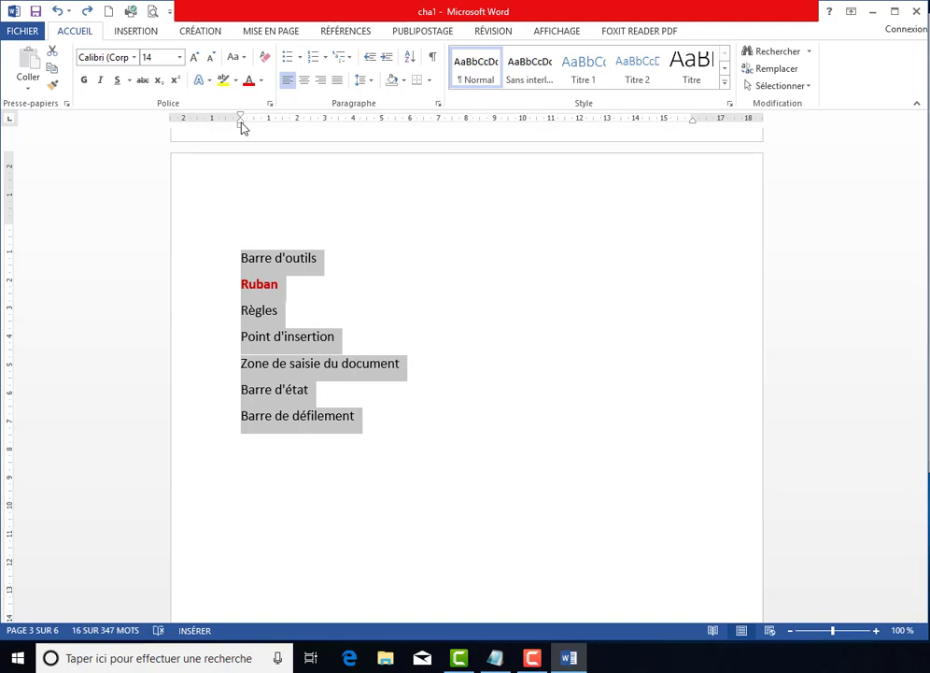
mouse_move(243, 128)
left_mouse_down()
mouse_move(390, 137)
mouse_move(241, 140)
left_mouse_up()
Highlight the line "Règles" in the list again.
scroll(421, 312, "down", 2)
left_click_drag(281, 202, 238, 207)
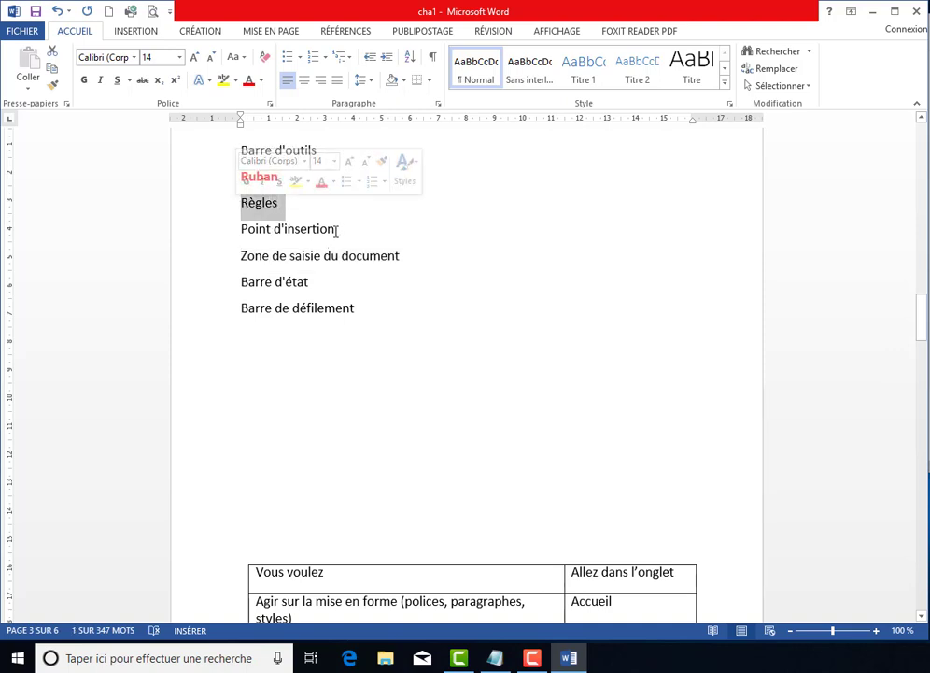
Highlight the line "Point d'insertion", place the insertion point below the list, and select the blank lines of the document's typing area.
left_click_drag(338, 231, 243, 230)
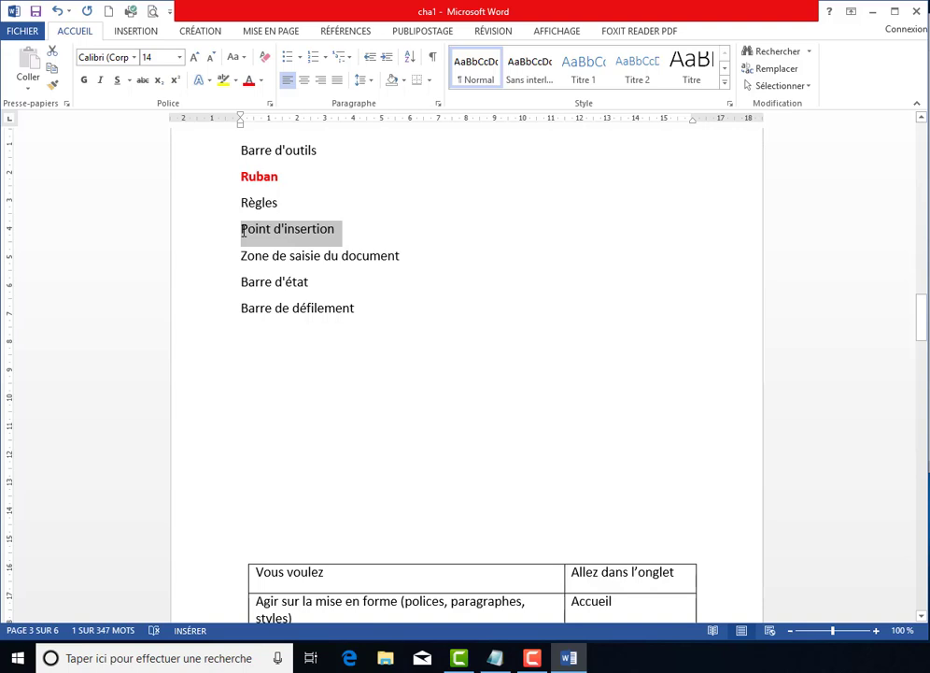
left_click(245, 363)
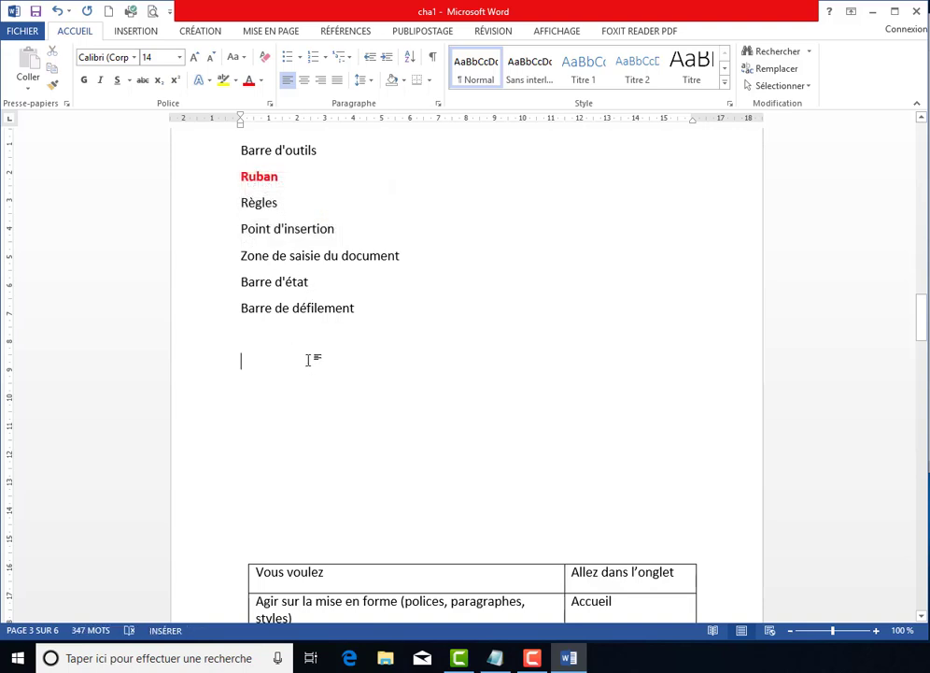
left_click(254, 387)
left_click_drag(254, 387, 397, 491)
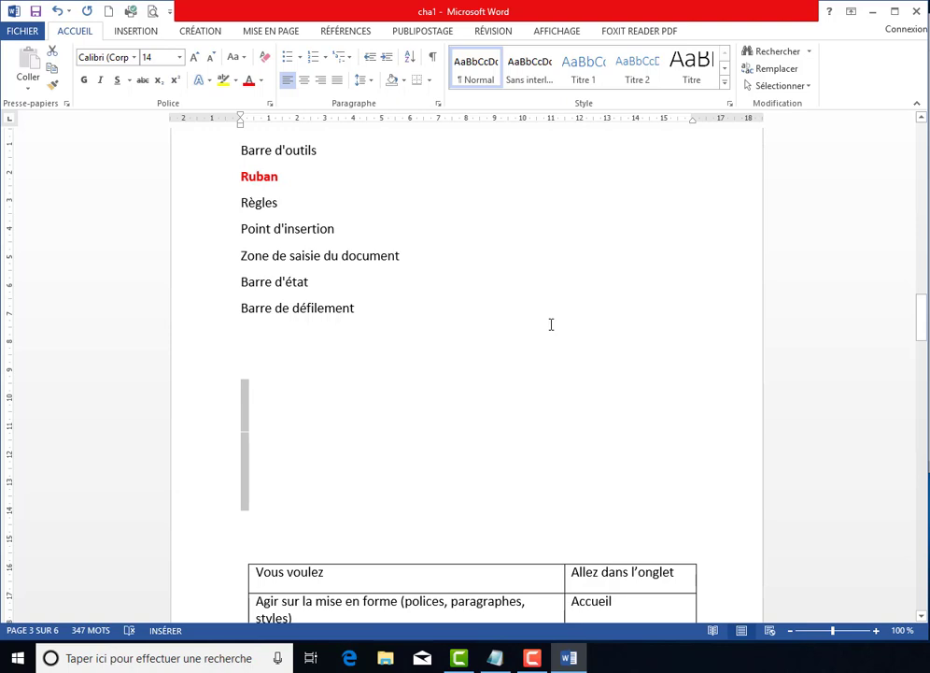
Examine the table matching tasks to ribbon tabs and show the Insertion commands.
mouse_move(922, 308)
left_mouse_down()
mouse_move(921, 290)
mouse_move(921, 323)
left_mouse_up()
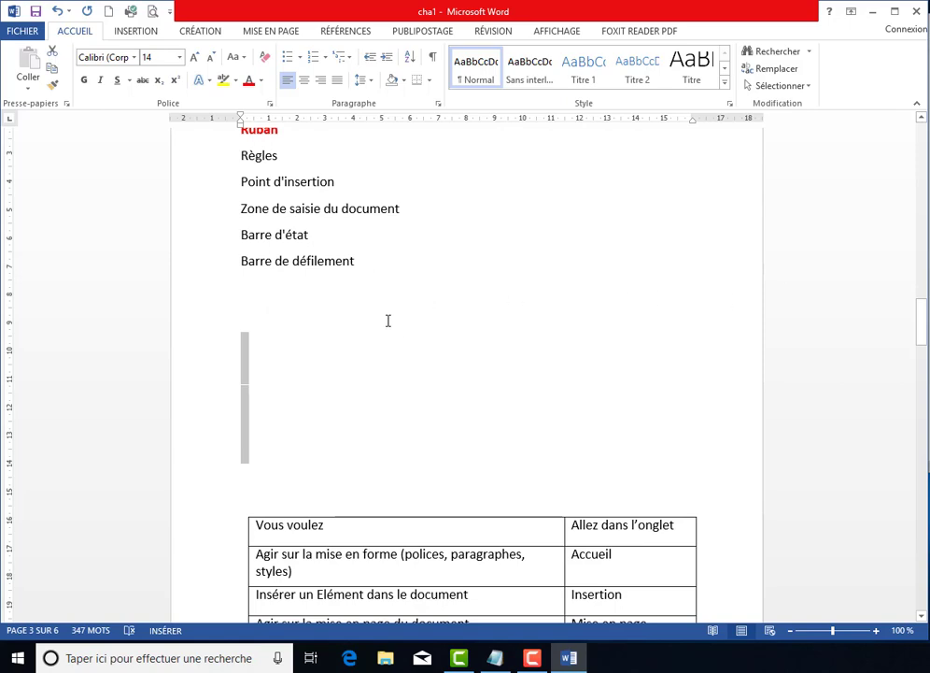
scroll(448, 286, "down", 5)
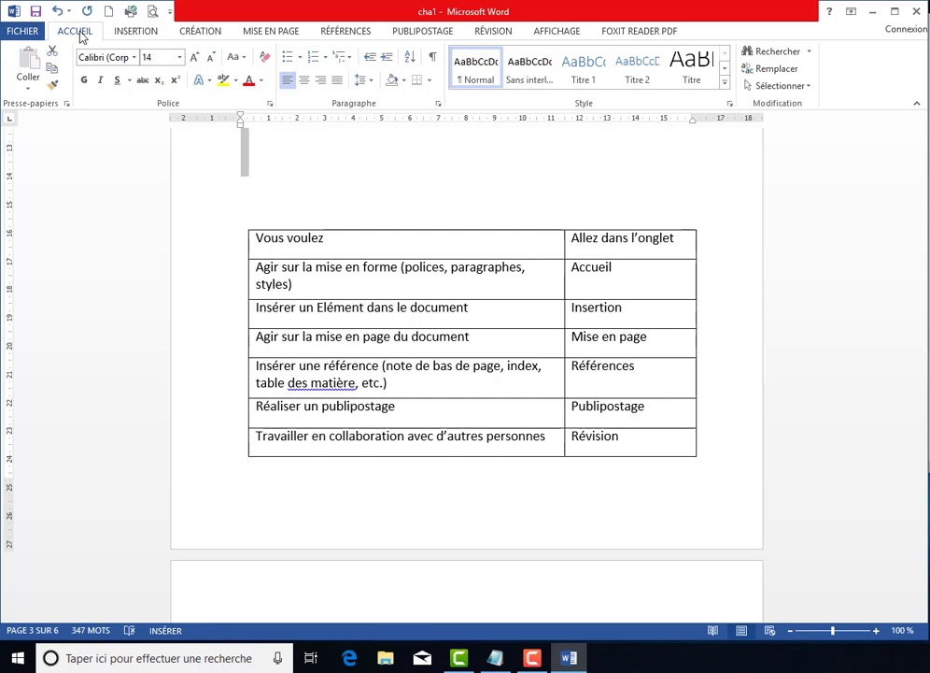
left_click(140, 33)
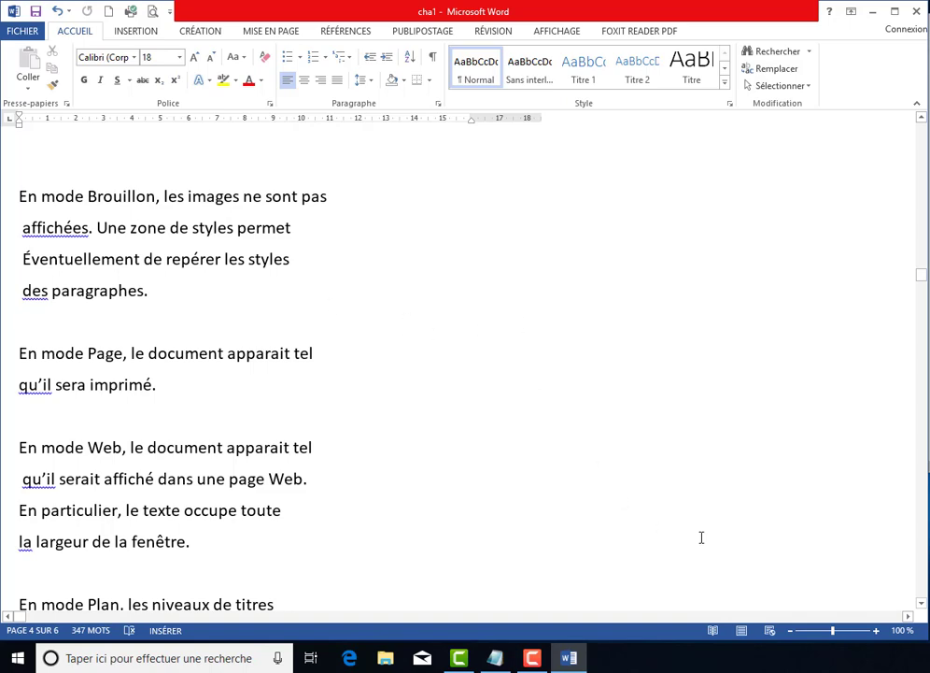
Switch the document to Page view and show the Affichage commands with the available display modes.
left_click(744, 632)
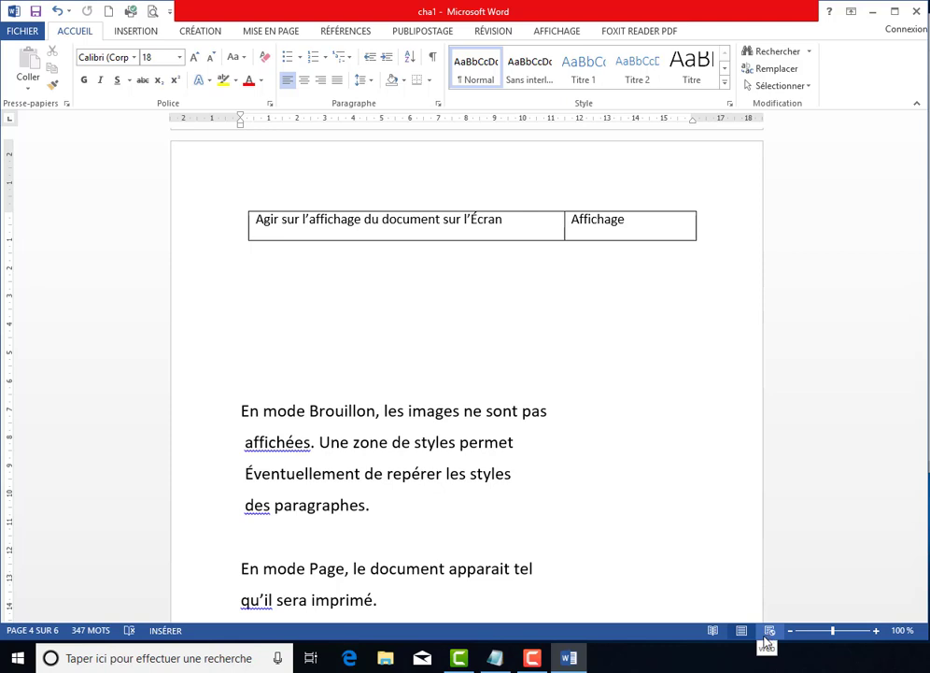
scroll(363, 455, "down", 1)
scroll(364, 455, "down", 1)
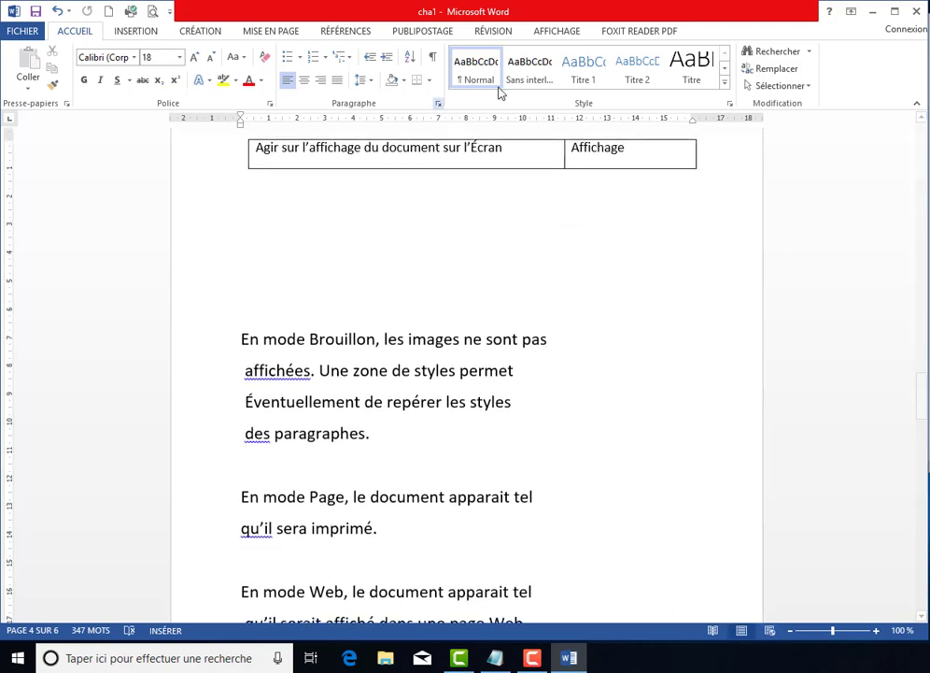
left_click(558, 32)
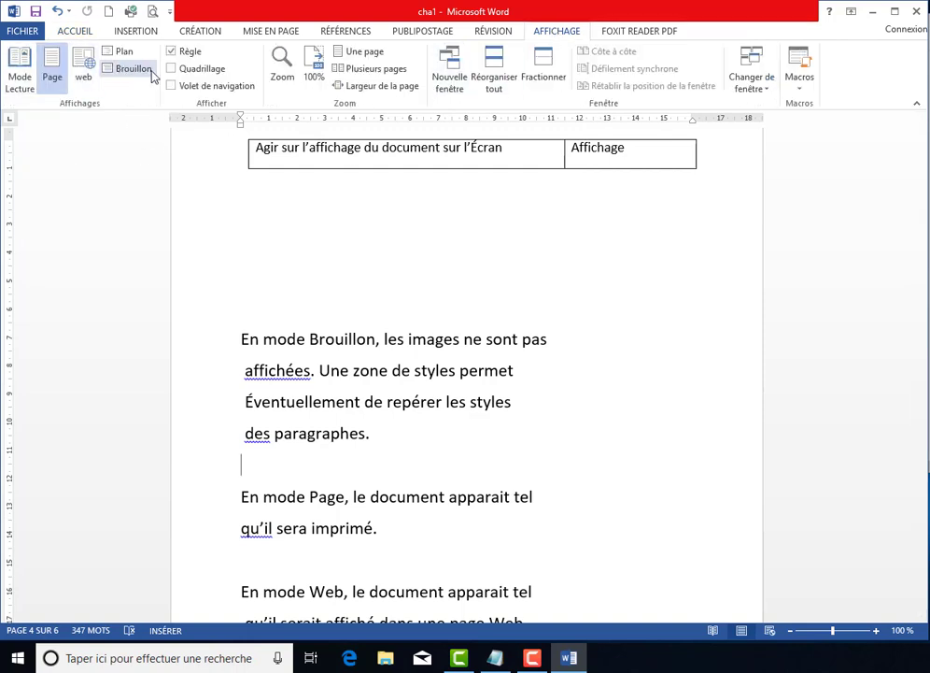
Read the document's descriptions of the Brouillon, Page, Web, Plan and Lecture display modes.
scroll(443, 403, "down", 3)
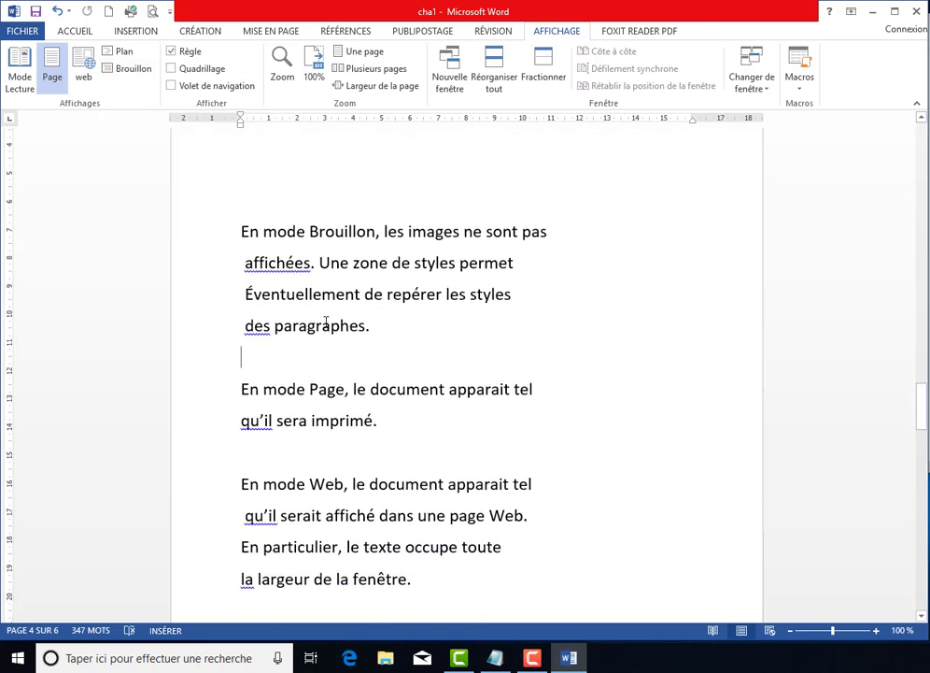
scroll(431, 297, "down", 2)
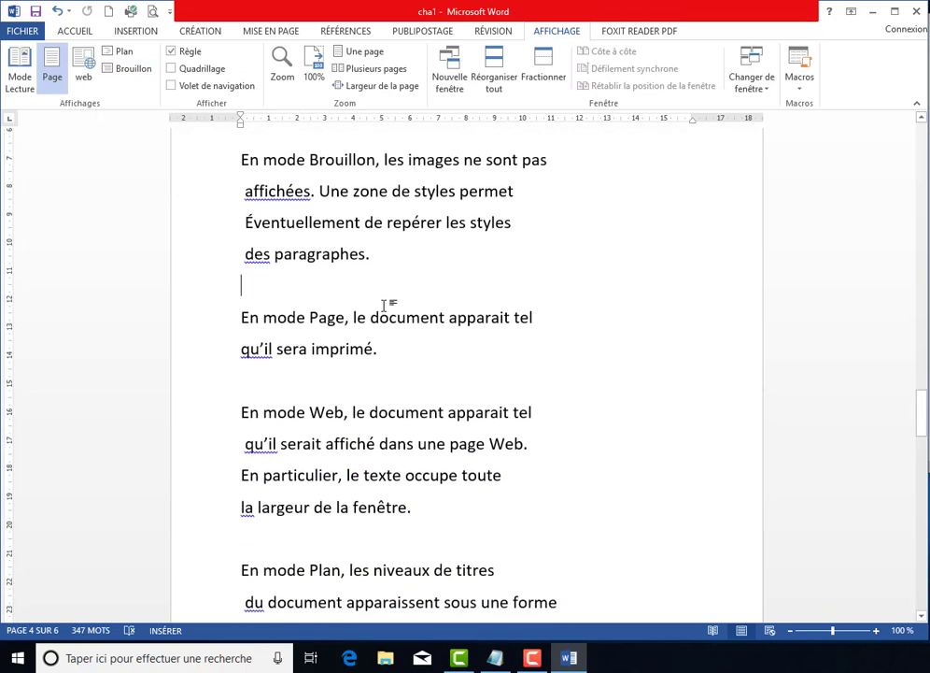
scroll(333, 318, "down", 3)
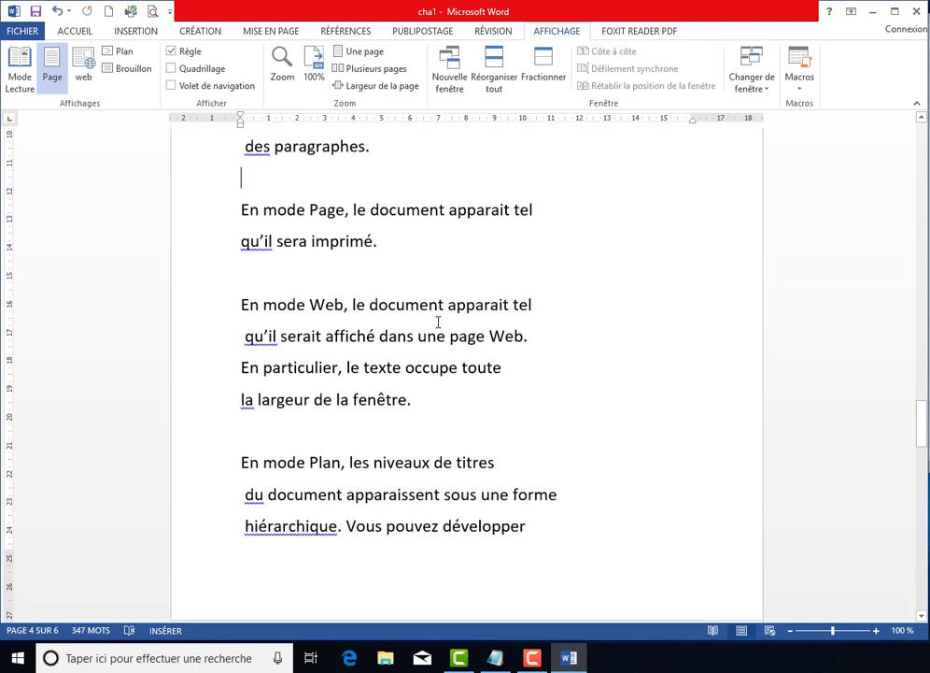
scroll(463, 360, "down", 2)
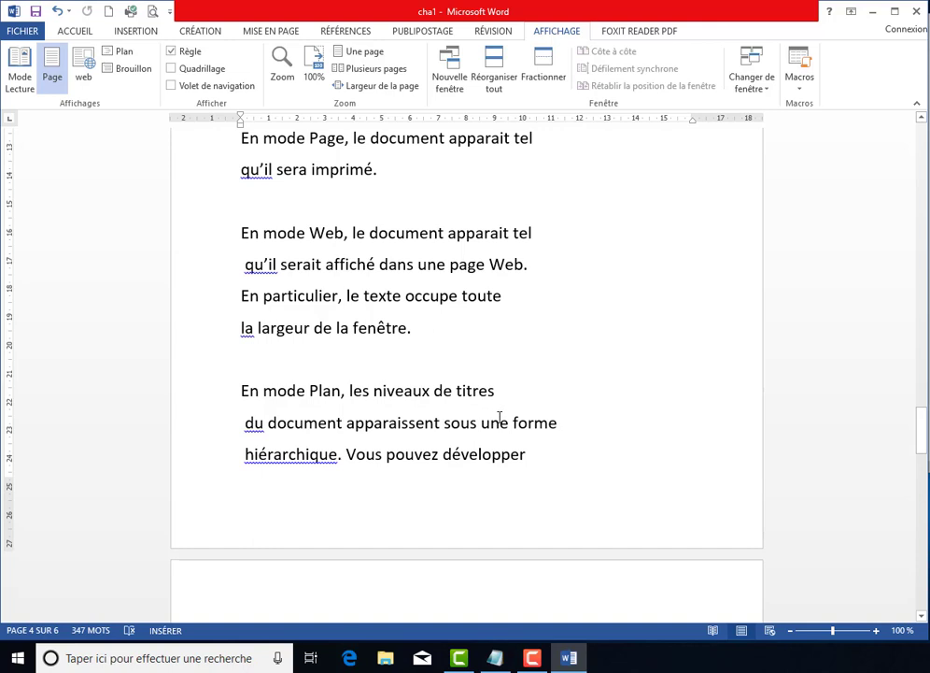
scroll(602, 431, "down", 4)
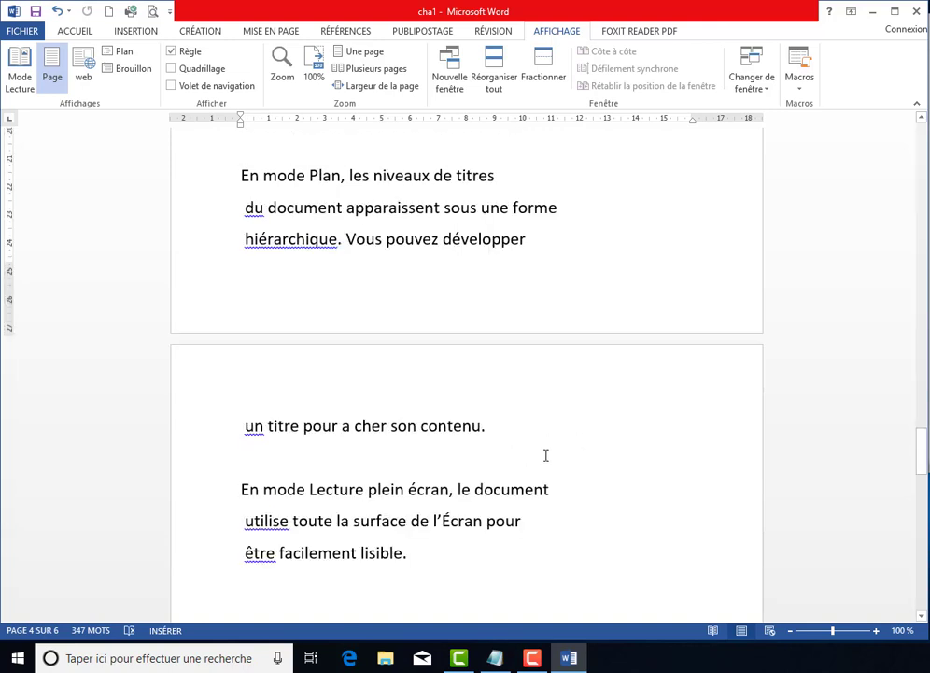
scroll(578, 378, "down", 3)
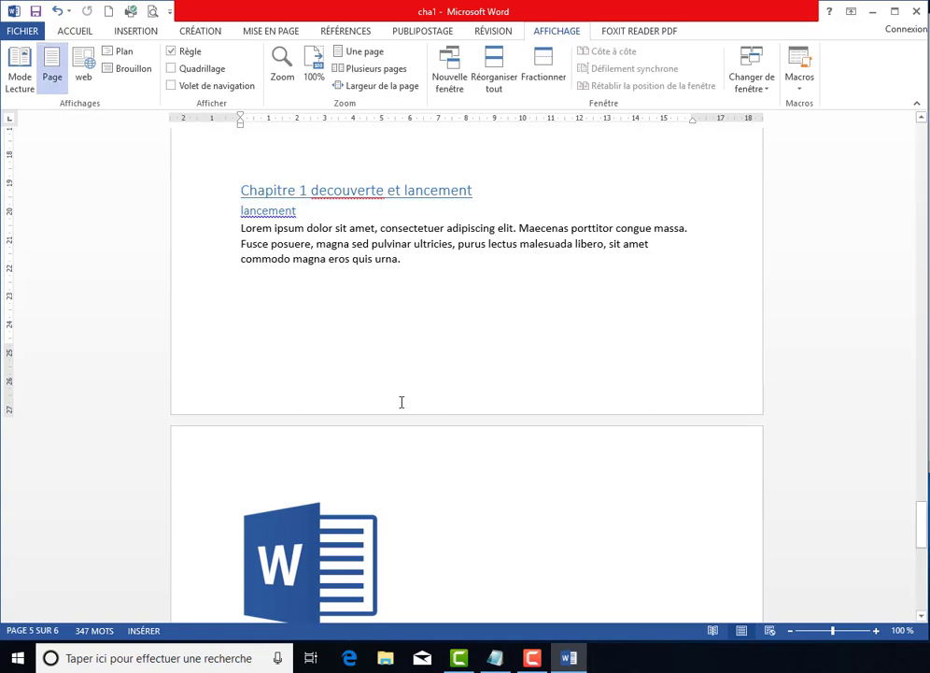
Preview the document in Mode Lecture and in web view, including the chapter headings and the Word logo image.
left_click(19, 77)
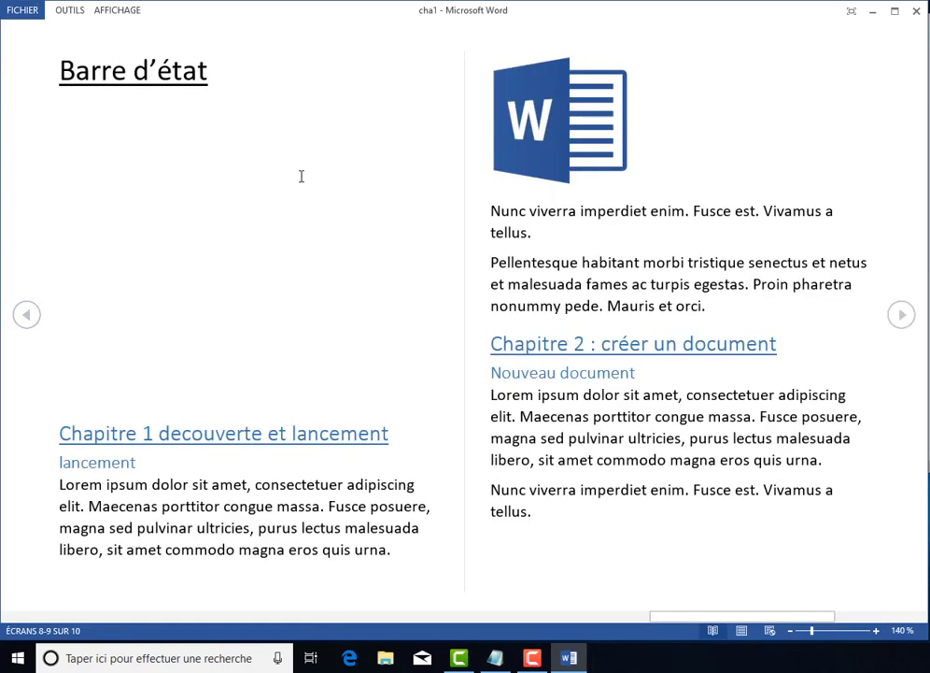
left_click(852, 18)
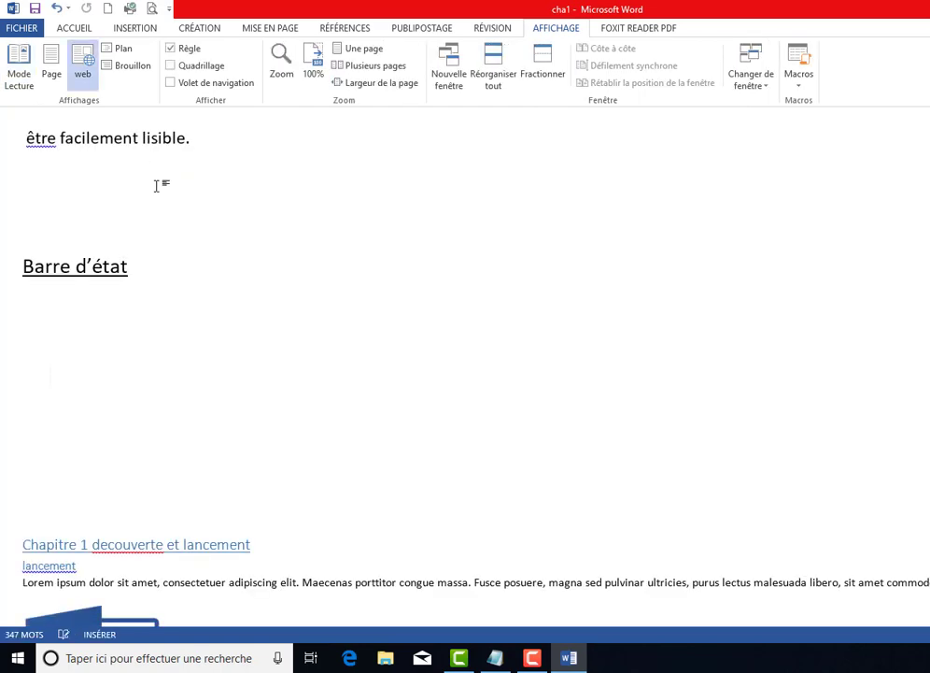
scroll(159, 221, "down", 5)
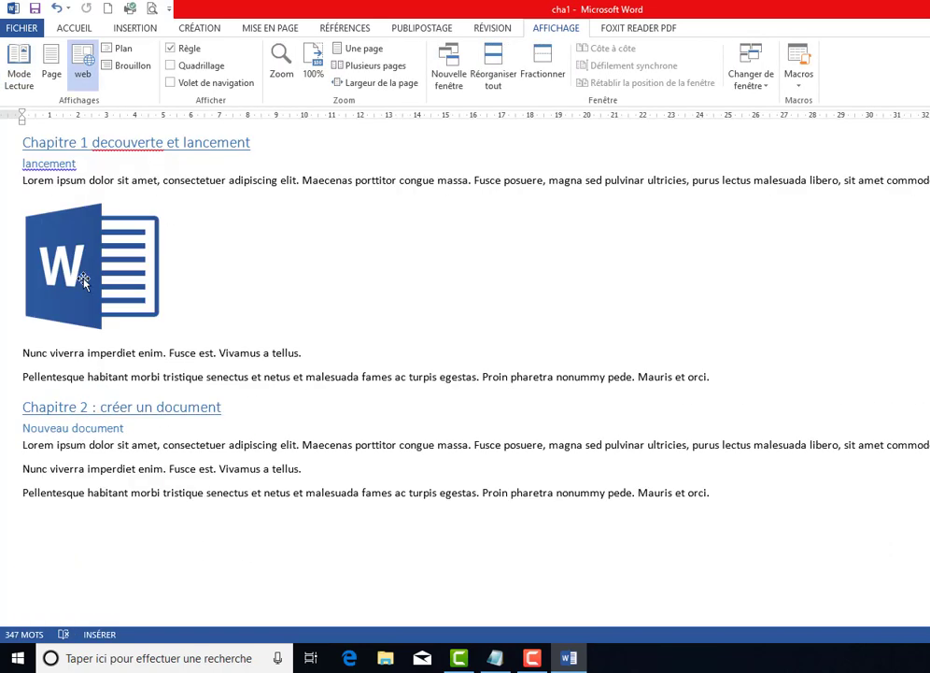
Show the document in Plan mode, collapse the "Chapitre 1" and "Chapitre 2" headings, and close Plan mode.
left_click(123, 47)
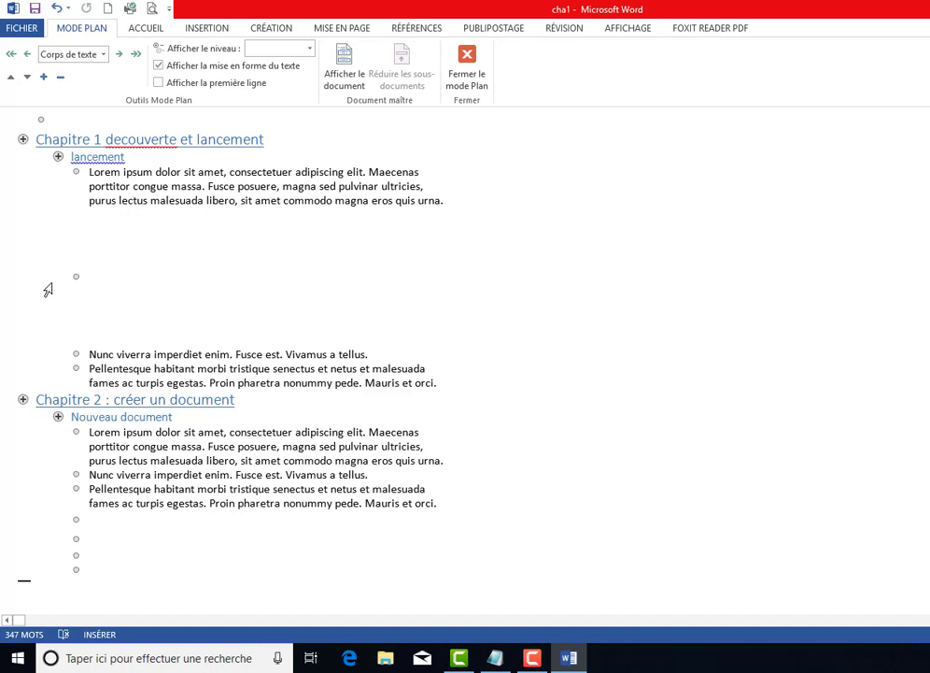
double_click(24, 139)
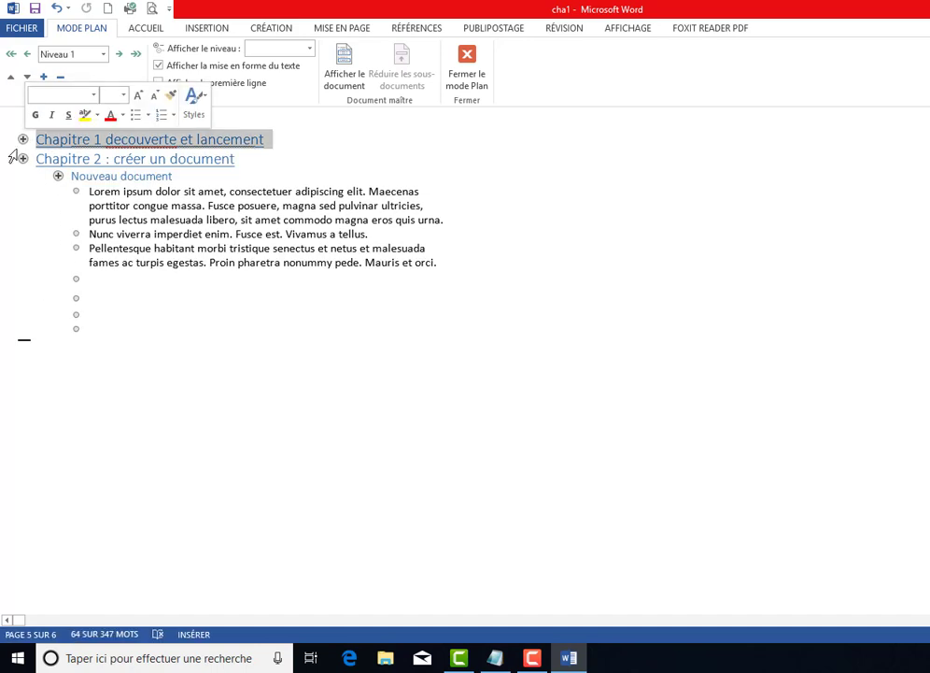
double_click(23, 160)
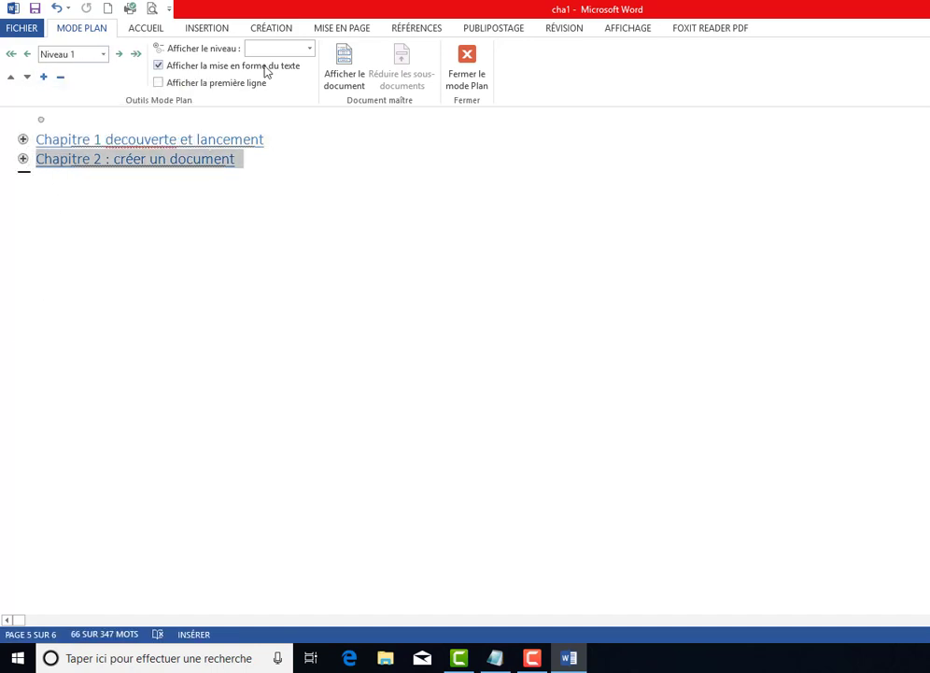
left_click(466, 64)
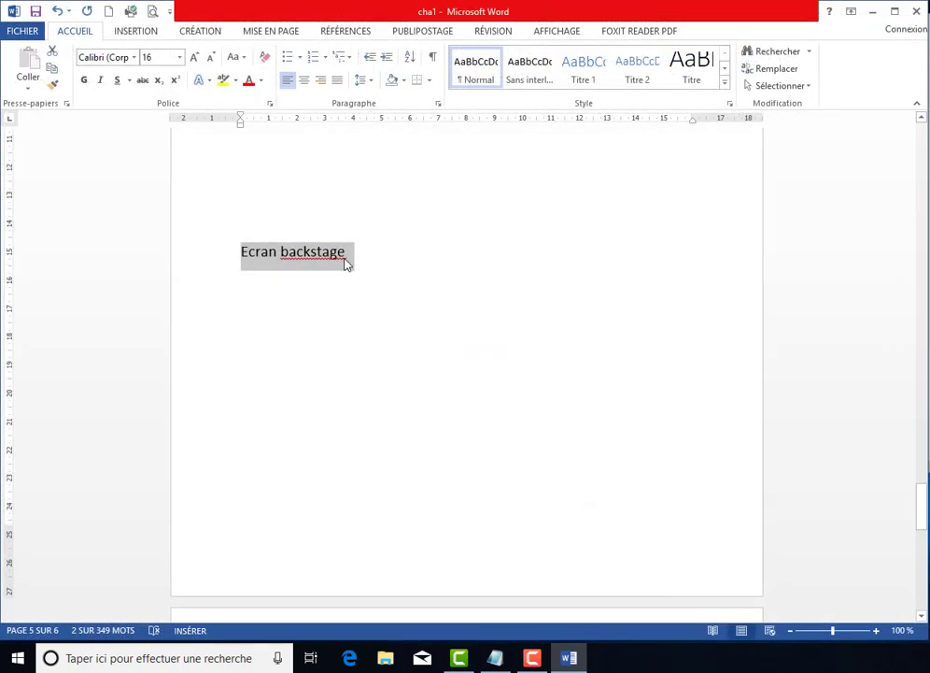
Highlight the line "Ecran backstage" and open the Backstage Informations page for the document.
left_click(309, 280)
left_click_drag(347, 253, 124, 216)
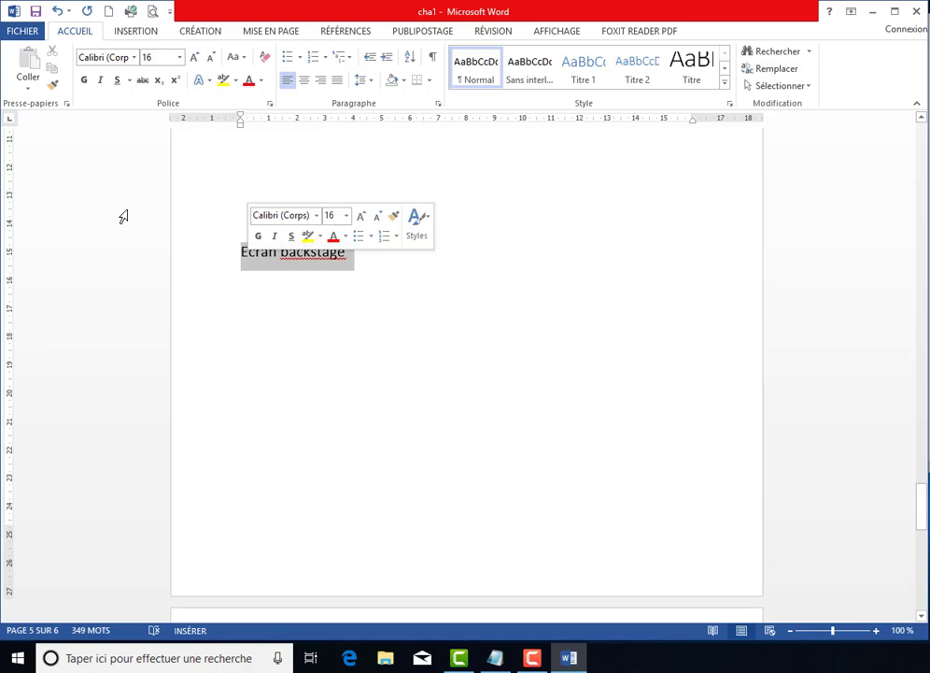
left_click(16, 32)
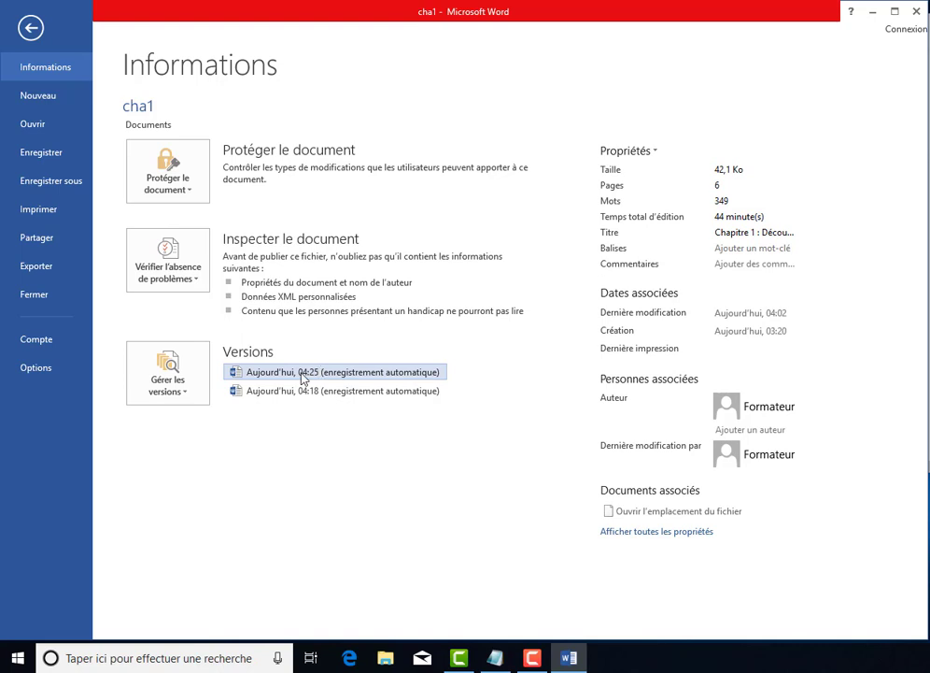
Review the Nouveau, Ouvrir and Enregistrer sous pages of the Backstage screen, and cancel the save dialog without saving.
left_click(19, 96)
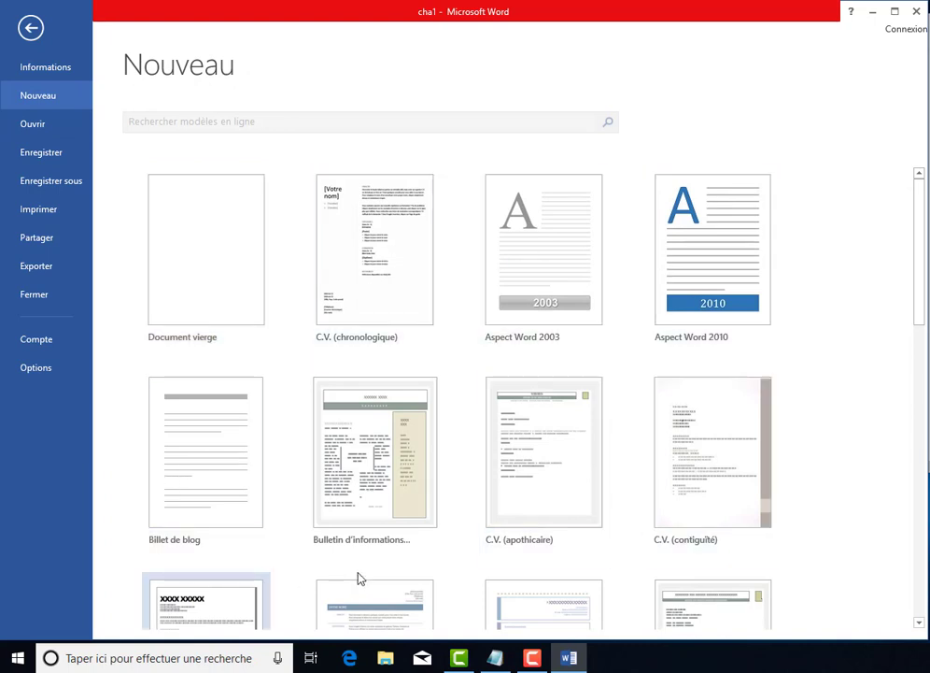
left_click(42, 127)
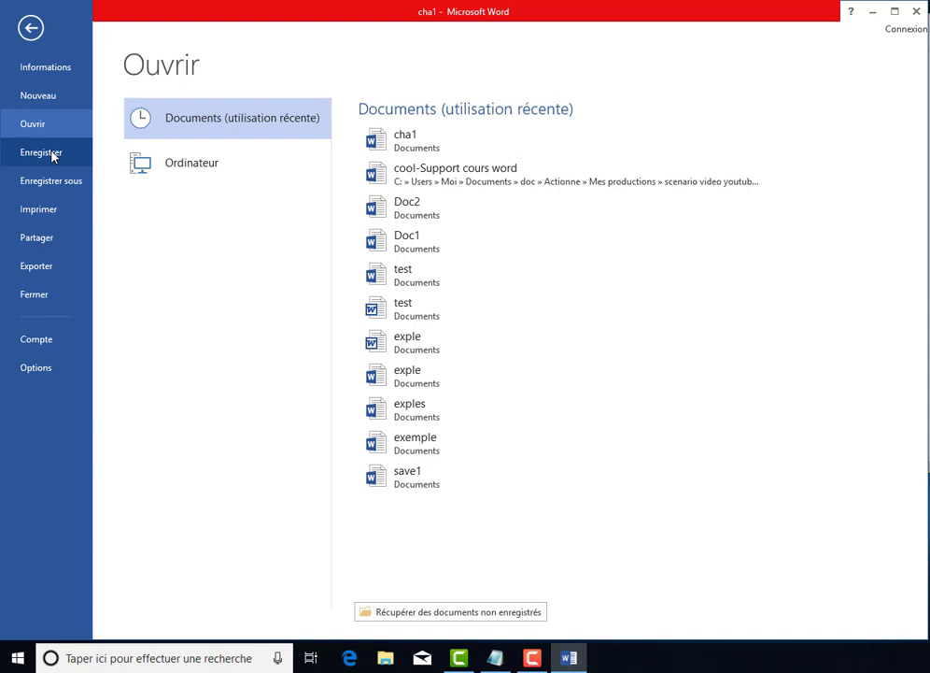
left_click(49, 183)
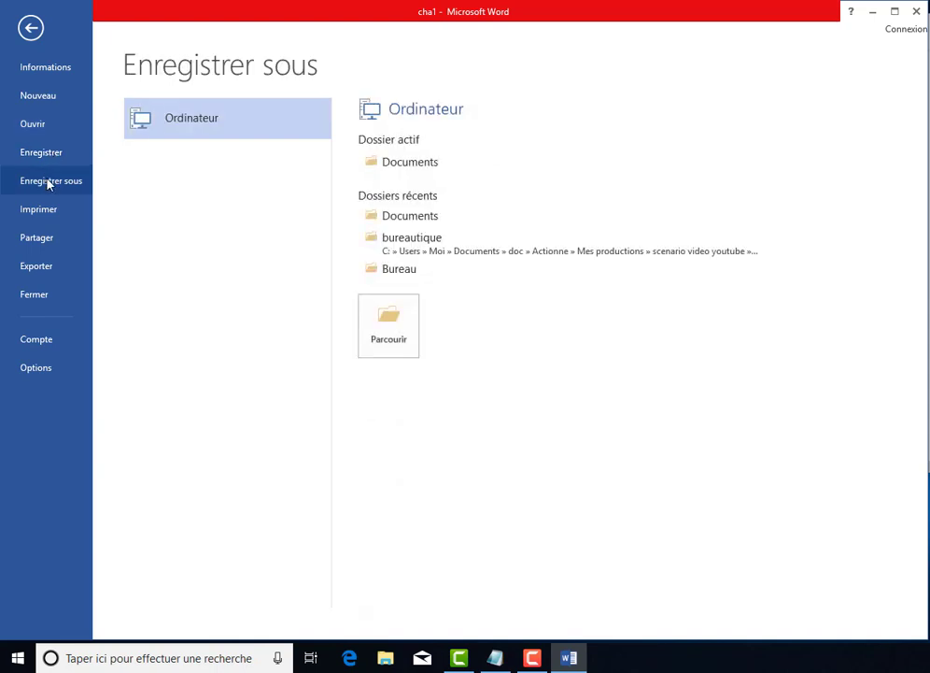
left_click(383, 331)
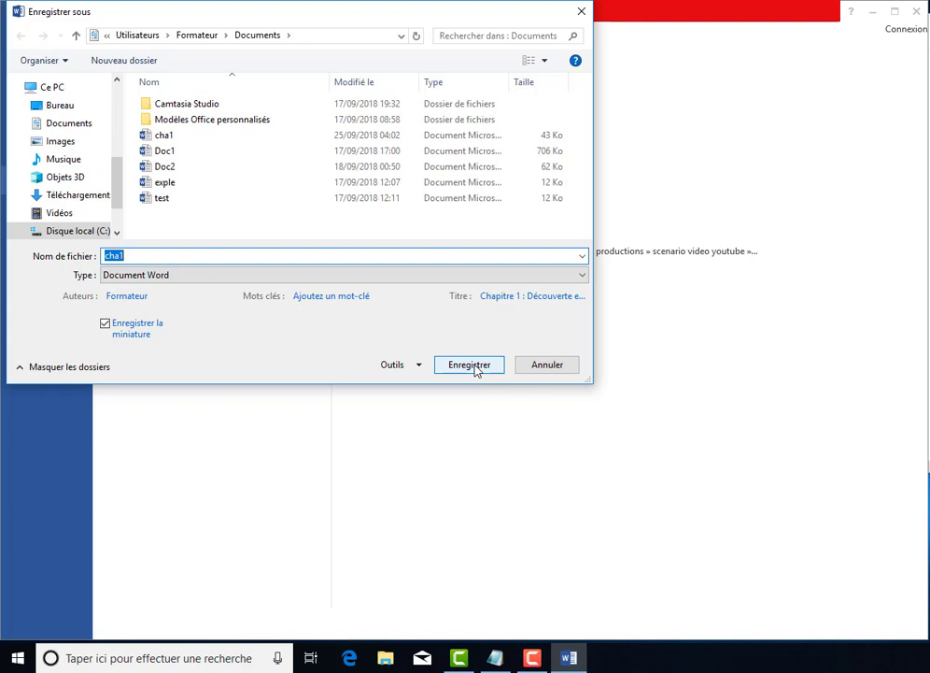
left_click(532, 370)
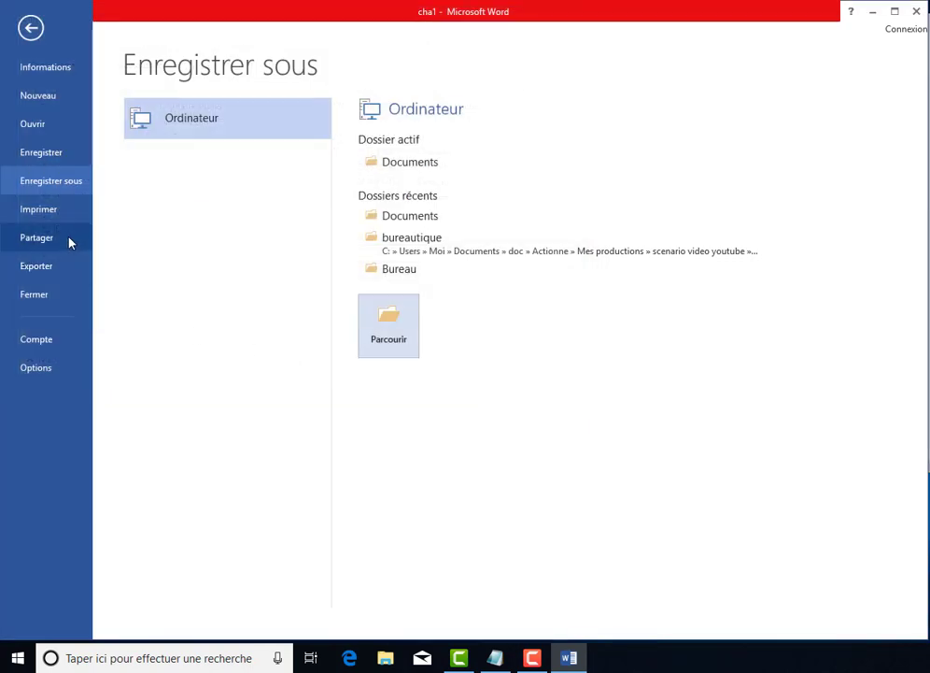
Review the Imprimer, Partager and Exporter pages of the Backstage screen.
left_click(42, 208)
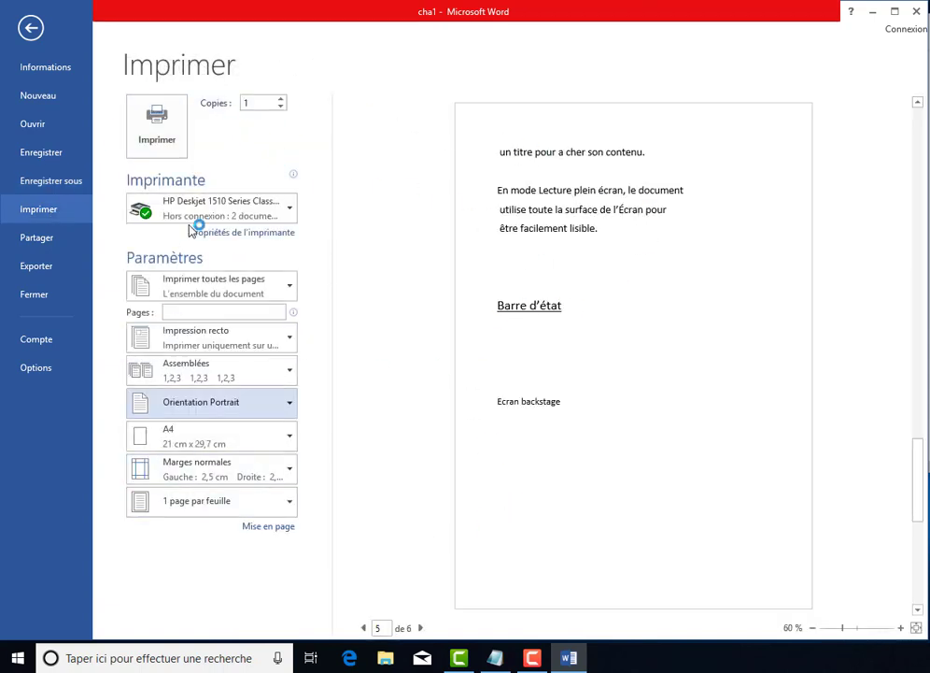
left_click(39, 241)
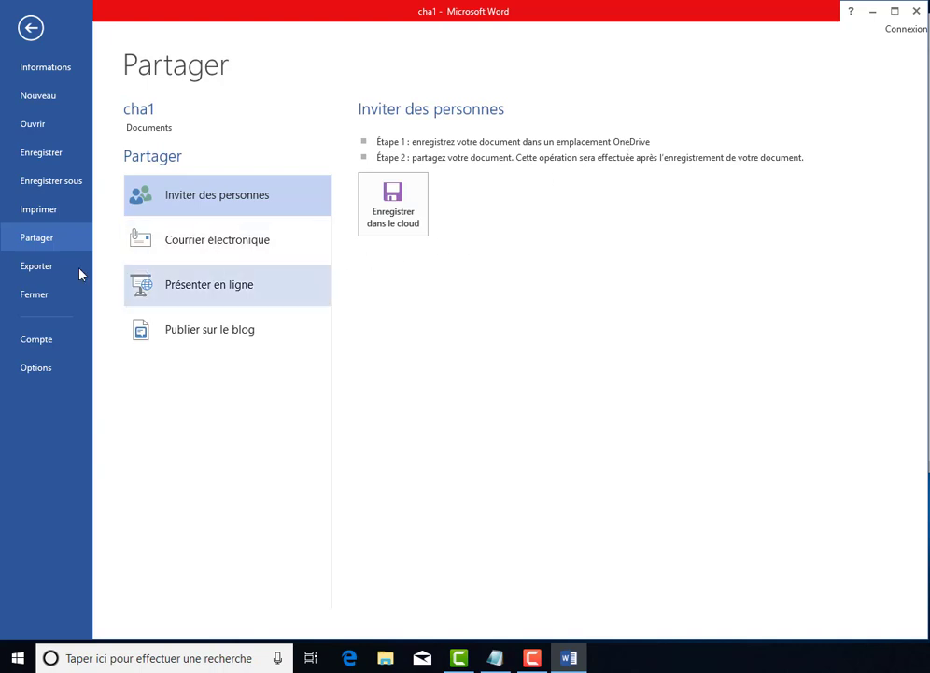
left_click(49, 269)
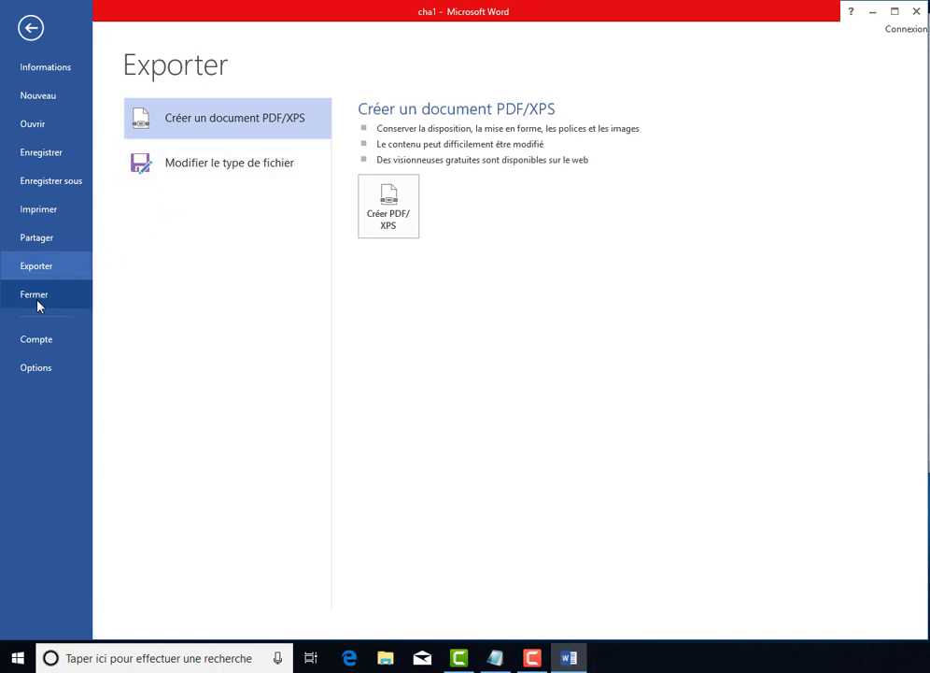
Set Word's automatic recovery saving interval to 5 minutes in the Enregistrement options and apply the change.
left_click(43, 370)
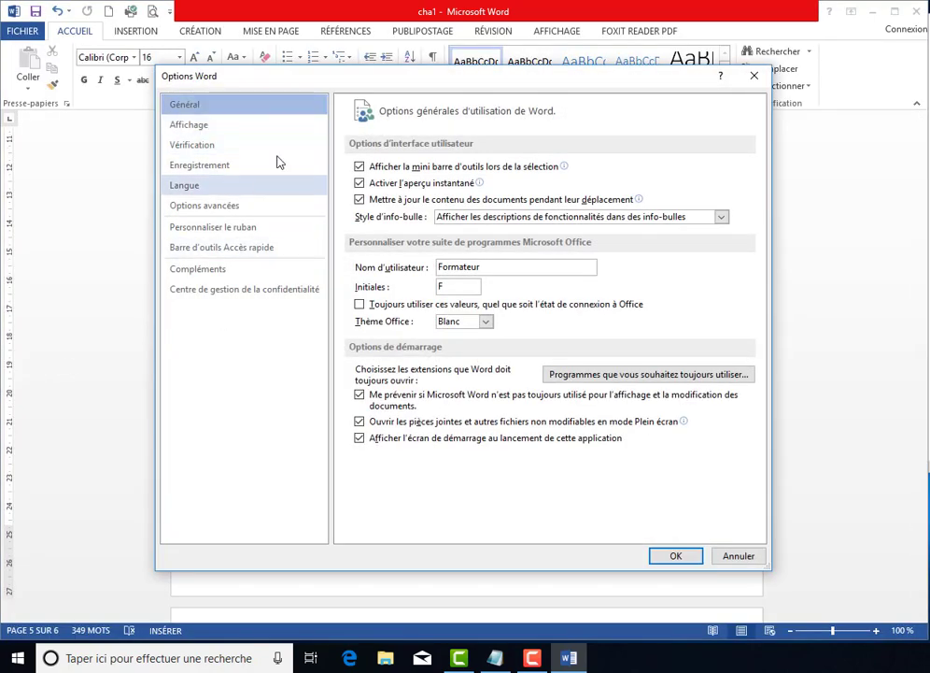
left_click(213, 168)
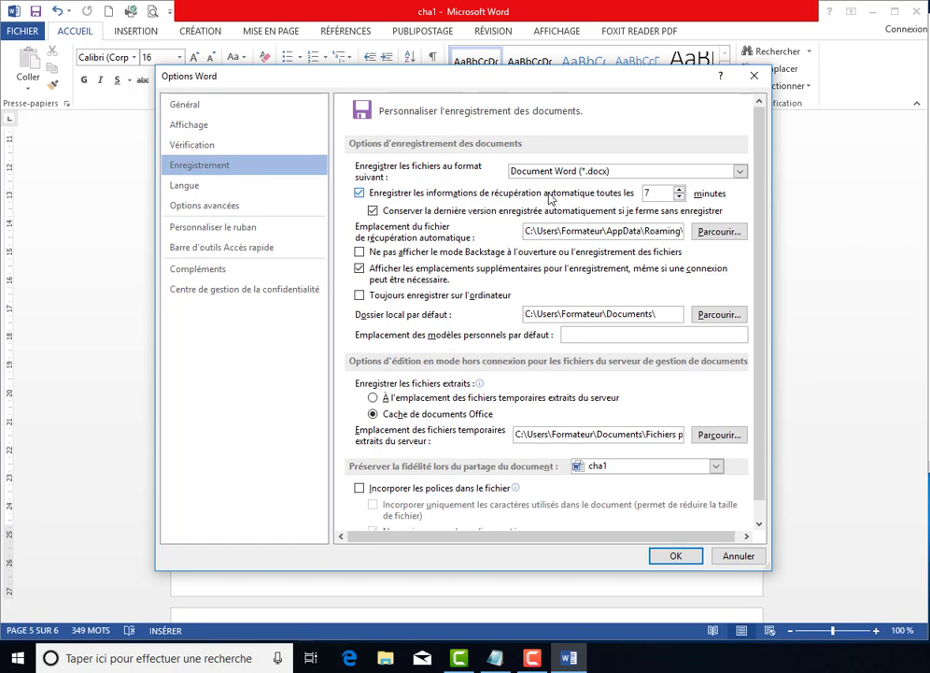
left_click(679, 198)
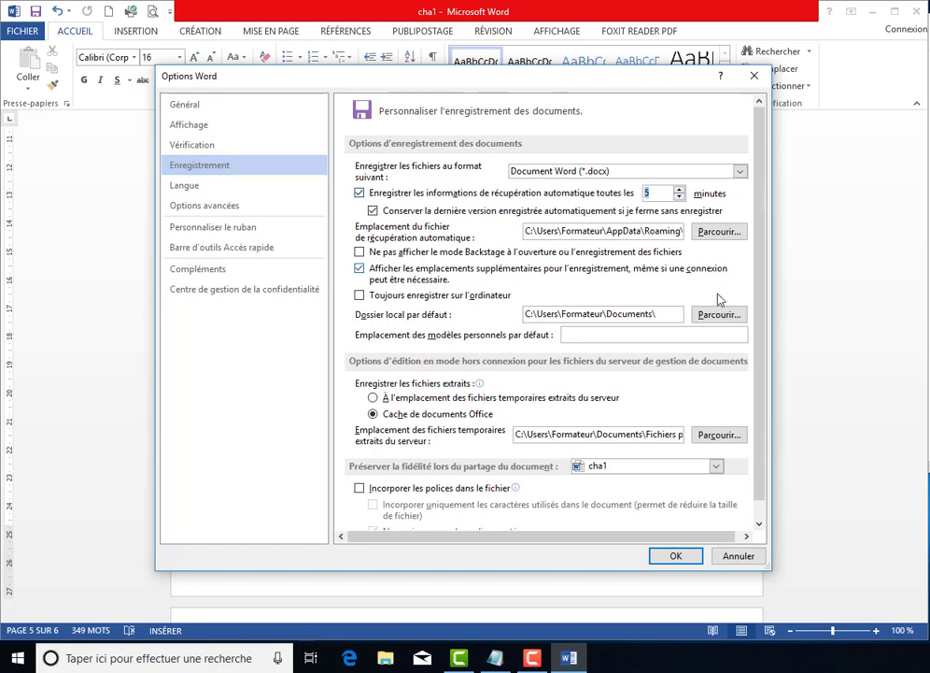
left_click(679, 558)
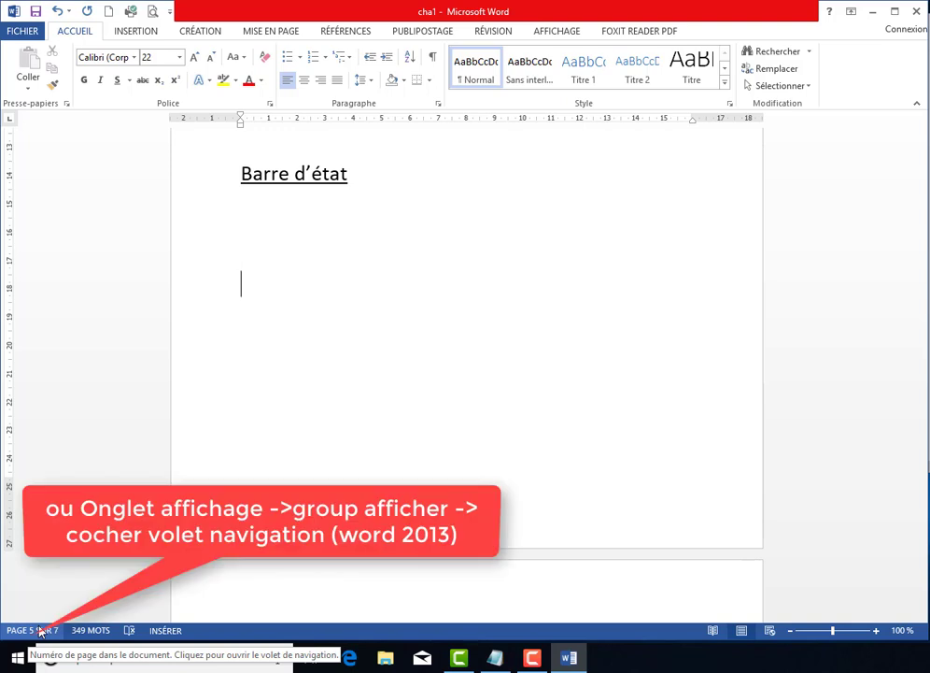
Open the document's Navigation view, search for "barre", and review the Pages, Titres and Résultats listings.
left_click(42, 632)
left_click(73, 186)
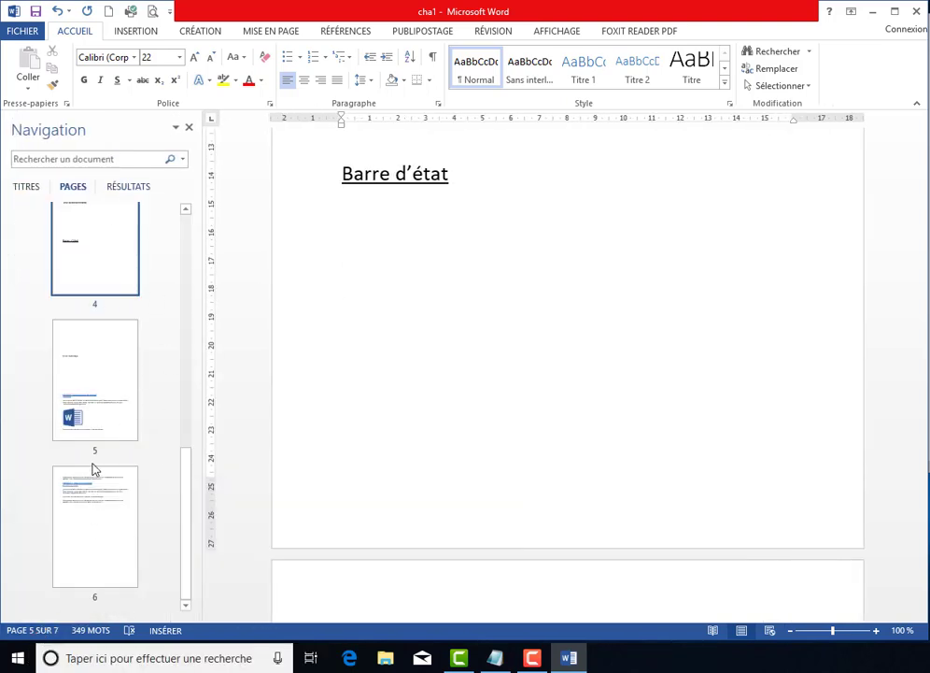
left_click(106, 161)
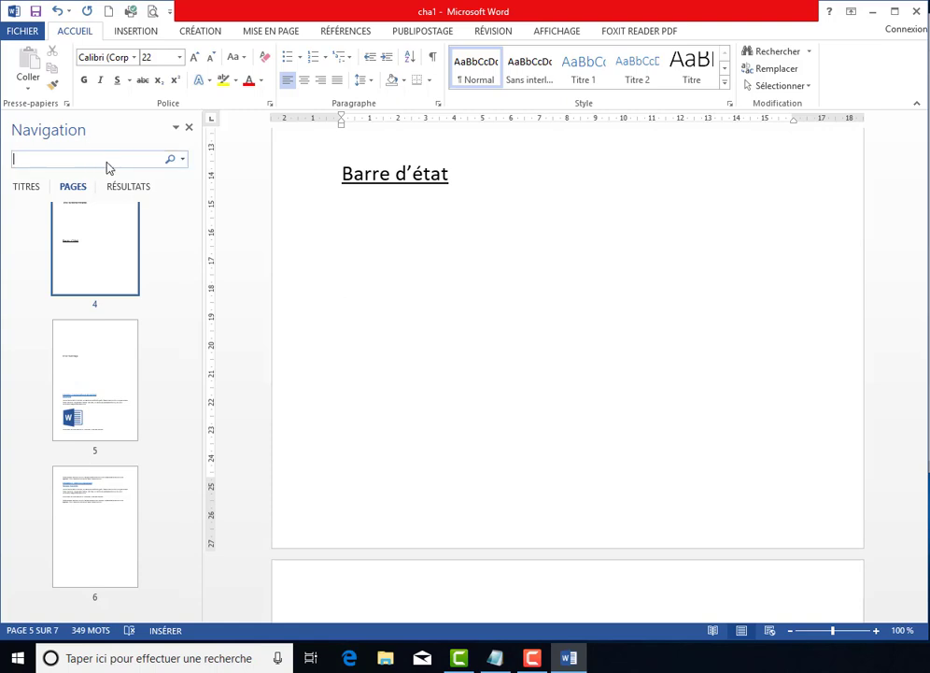
type("barre")
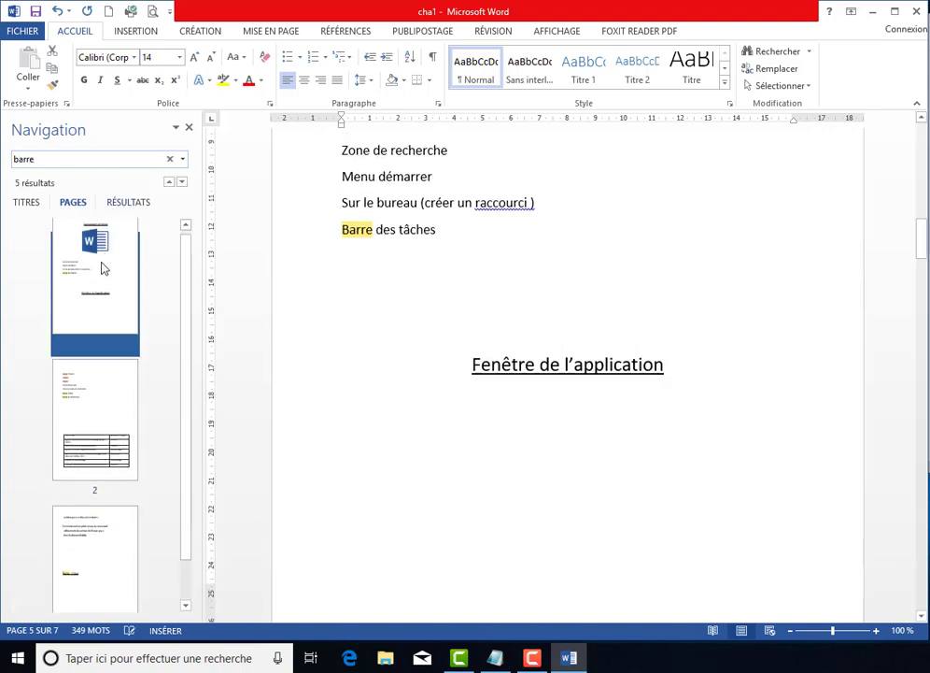
left_click(27, 201)
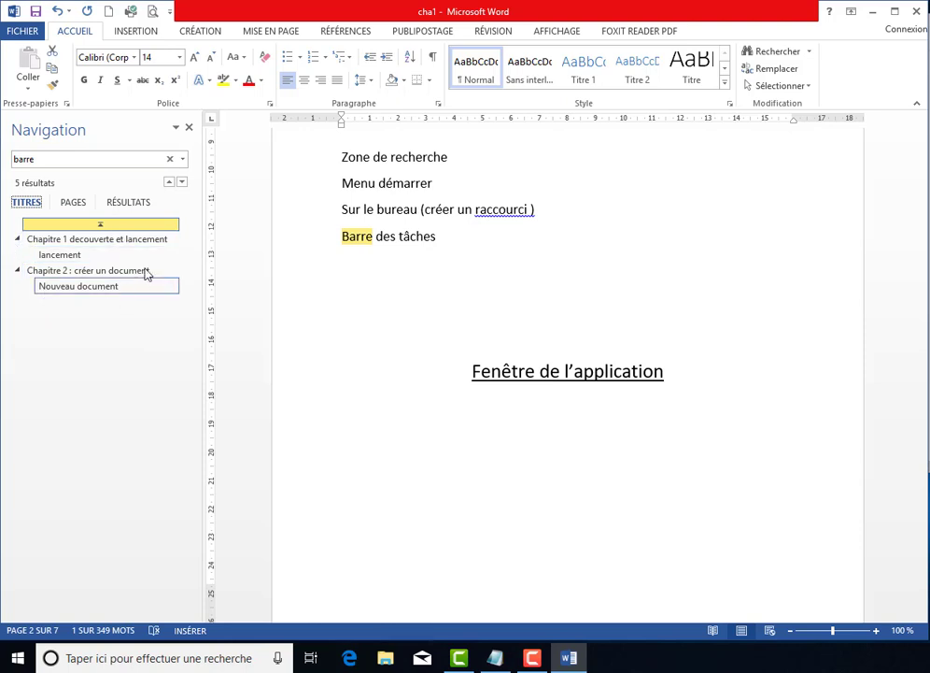
left_click(131, 203)
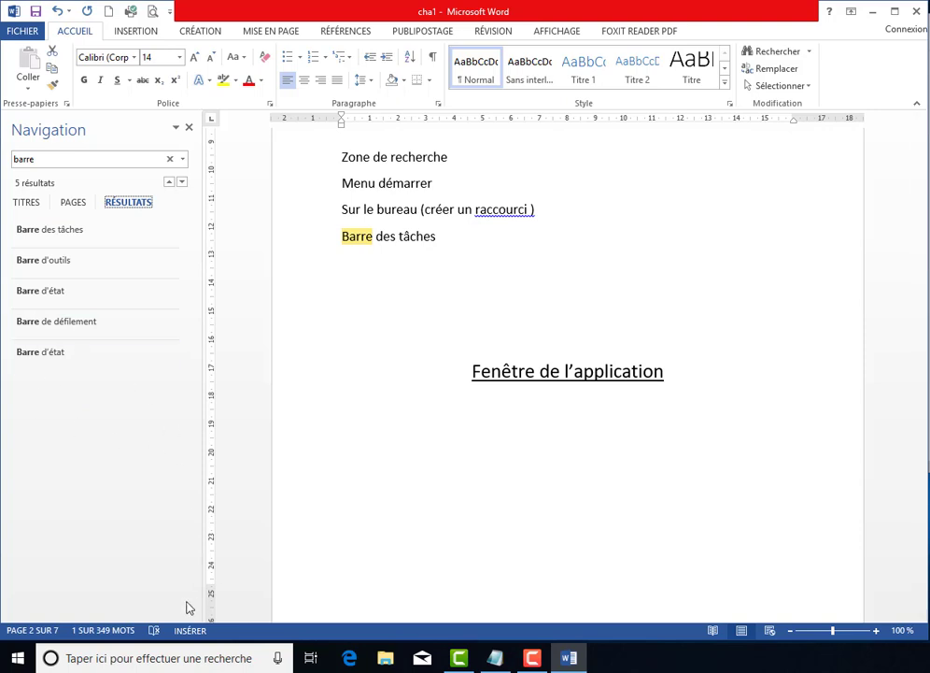
Review the status bar's customization options without changing any, and zoom the document in to 140 %.
right_click(349, 631)
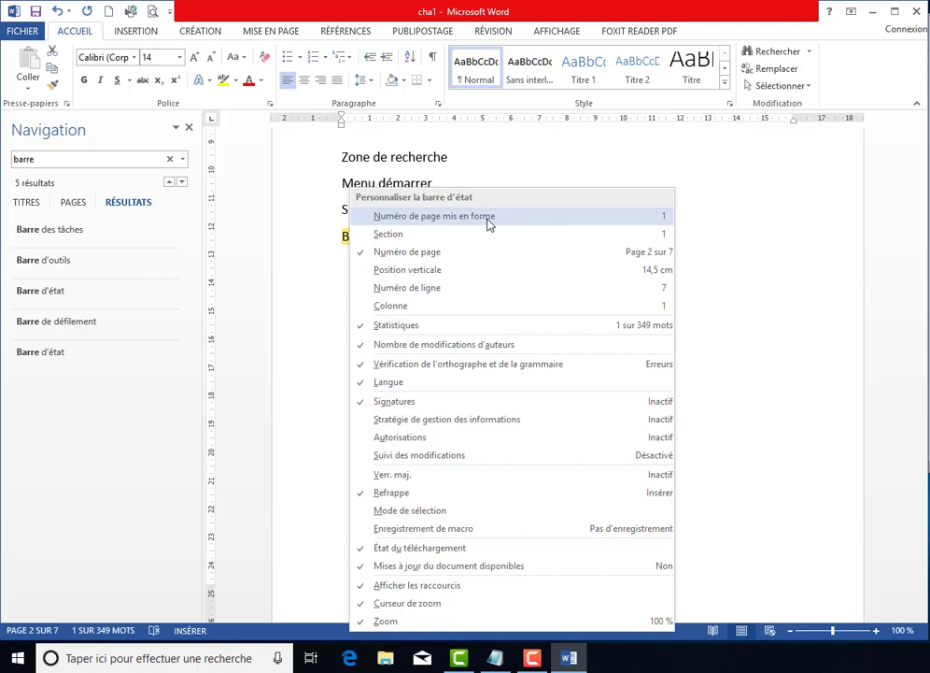
left_click(719, 344)
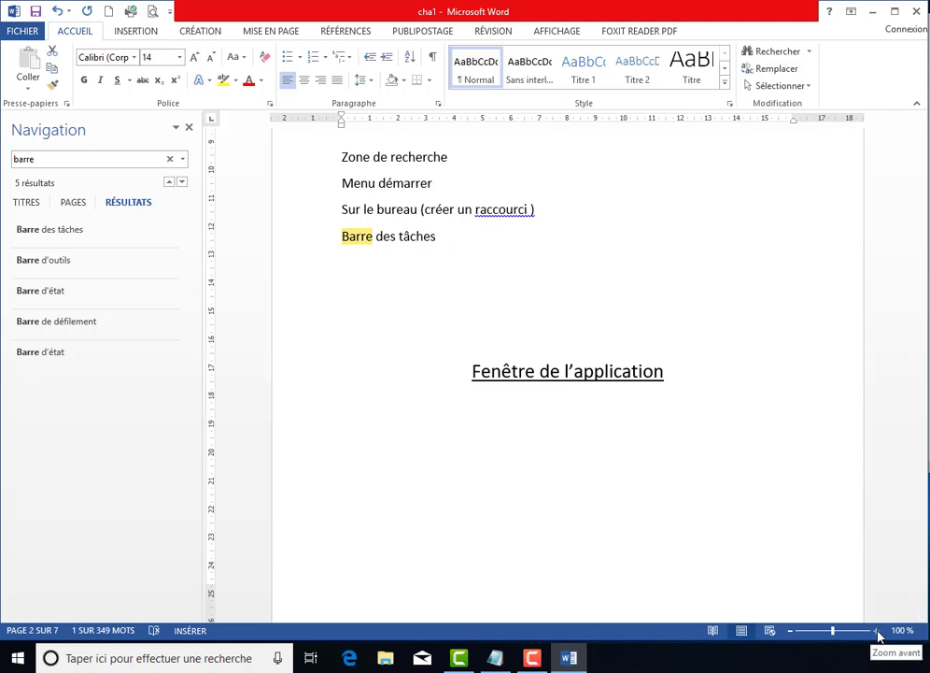
left_click(878, 635)
left_click(879, 635)
left_click(878, 635)
left_click(878, 635)
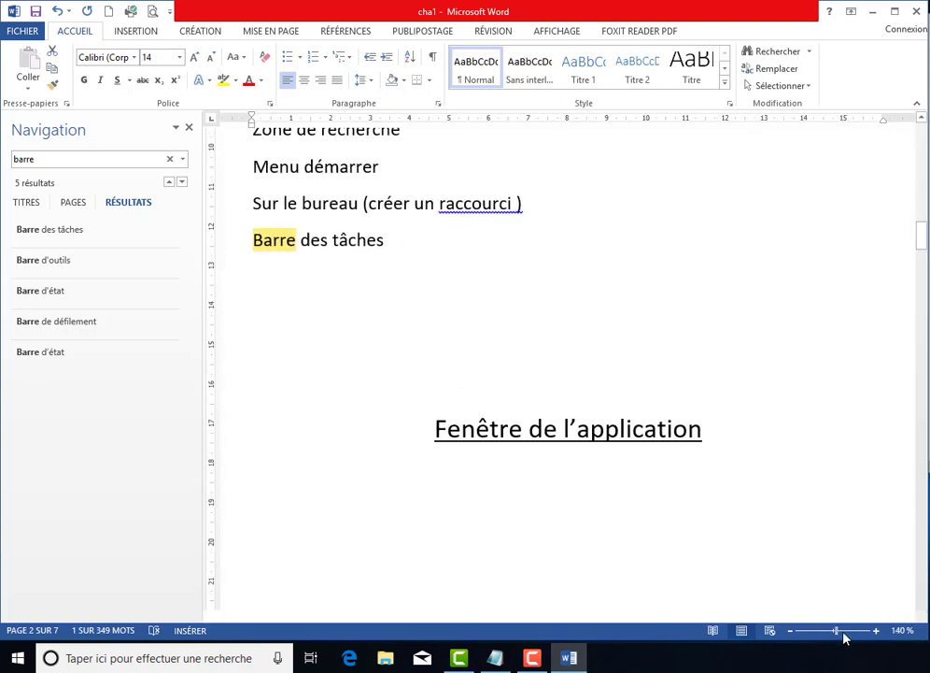
Zoom the document out to 70 % and close the Navigation pane.
left_click(791, 632)
left_click(792, 632)
left_click(791, 632)
left_click(791, 632)
left_click(791, 633)
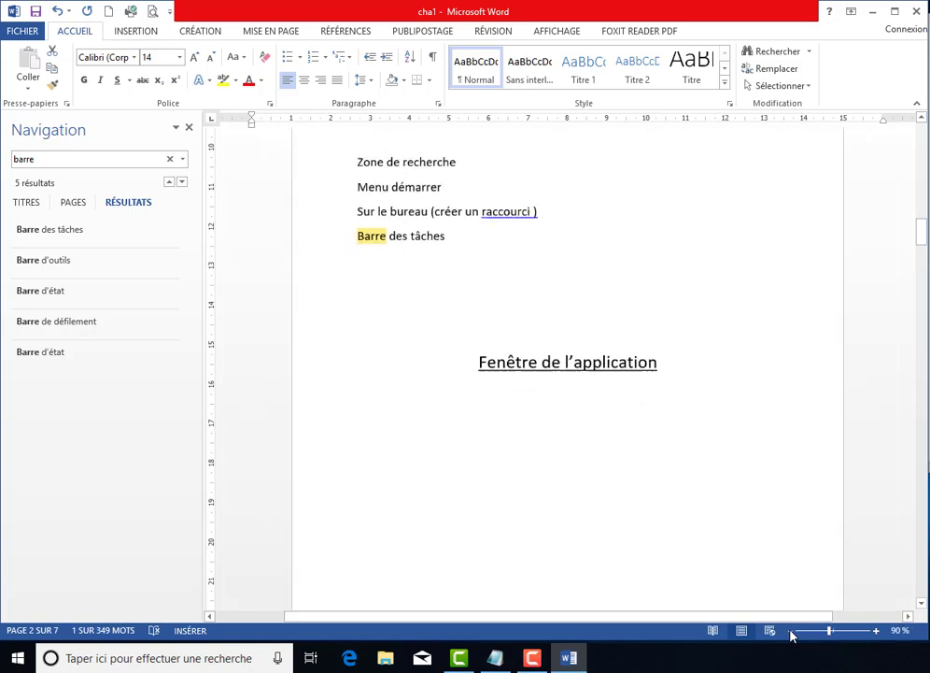
left_click(791, 632)
left_click(791, 633)
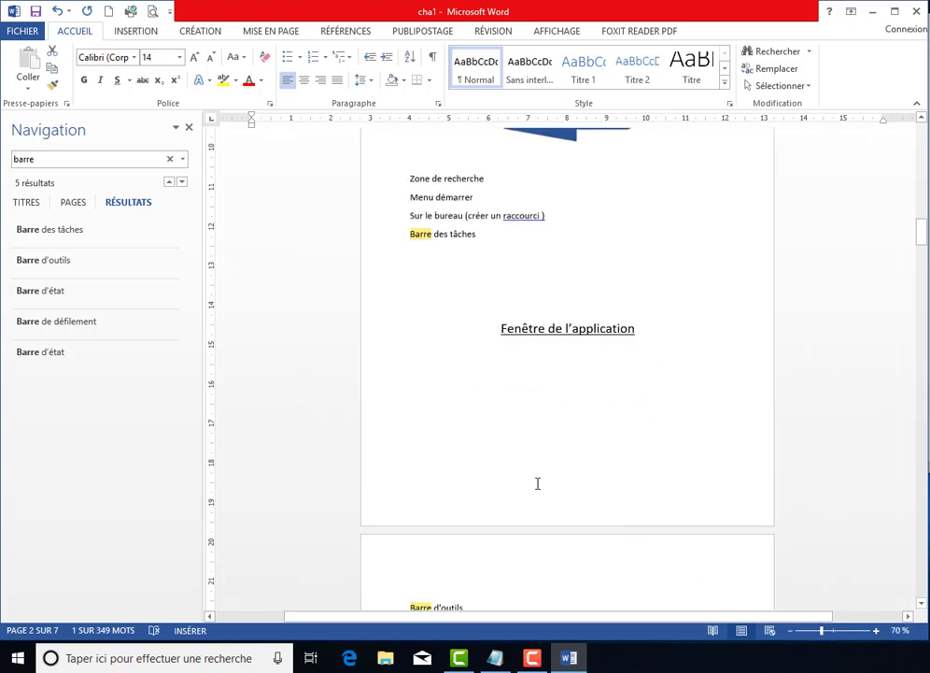
left_click(190, 128)
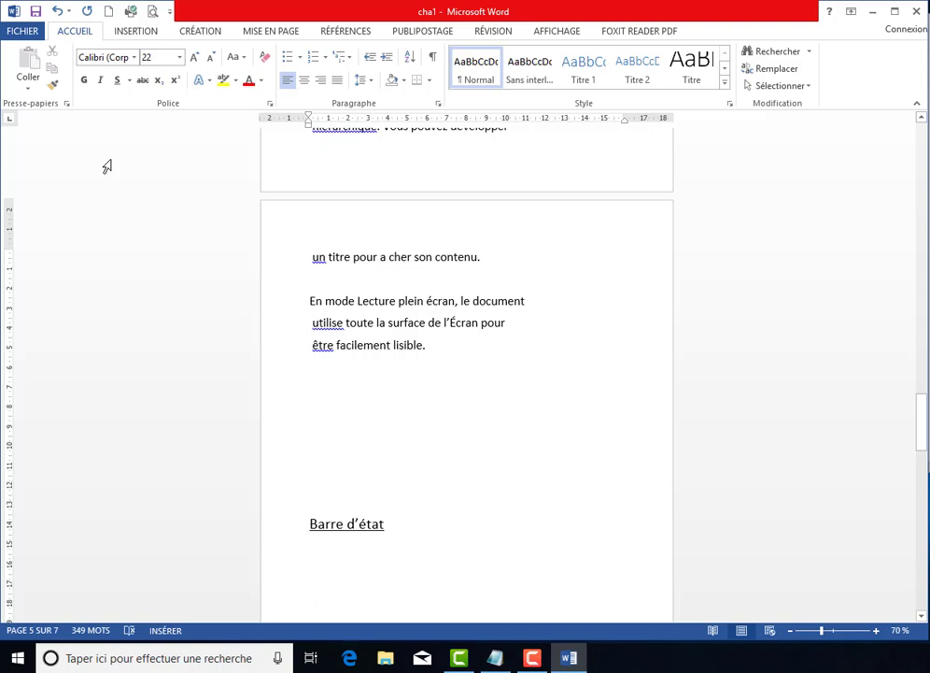
Browse the ribbon's Insertion, Création, Mise en page, Publipostage and Révision command sets.
left_click(134, 34)
left_click(202, 31)
left_click(272, 34)
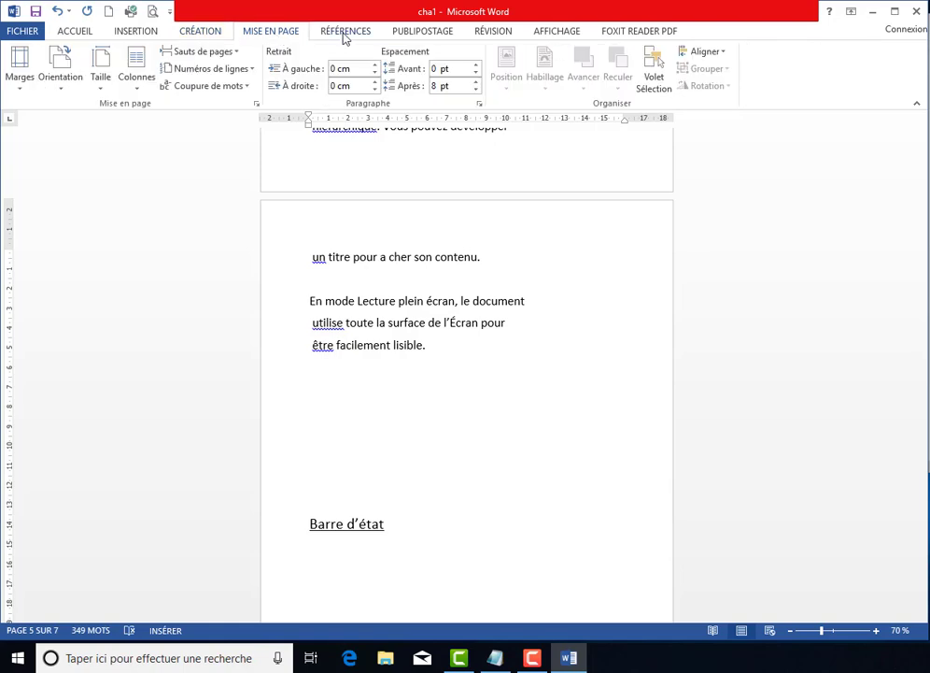
left_click(411, 33)
left_click(493, 31)
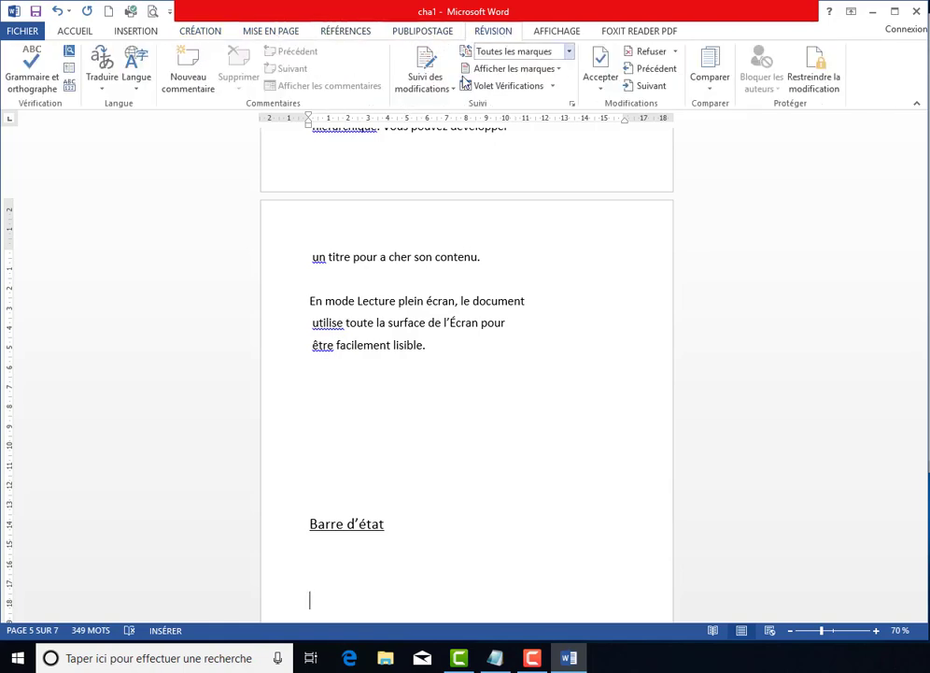
Examine the ribbon's command groups for Accueil, Insertion, Affichage, Mise en page and Références.
left_click(67, 30)
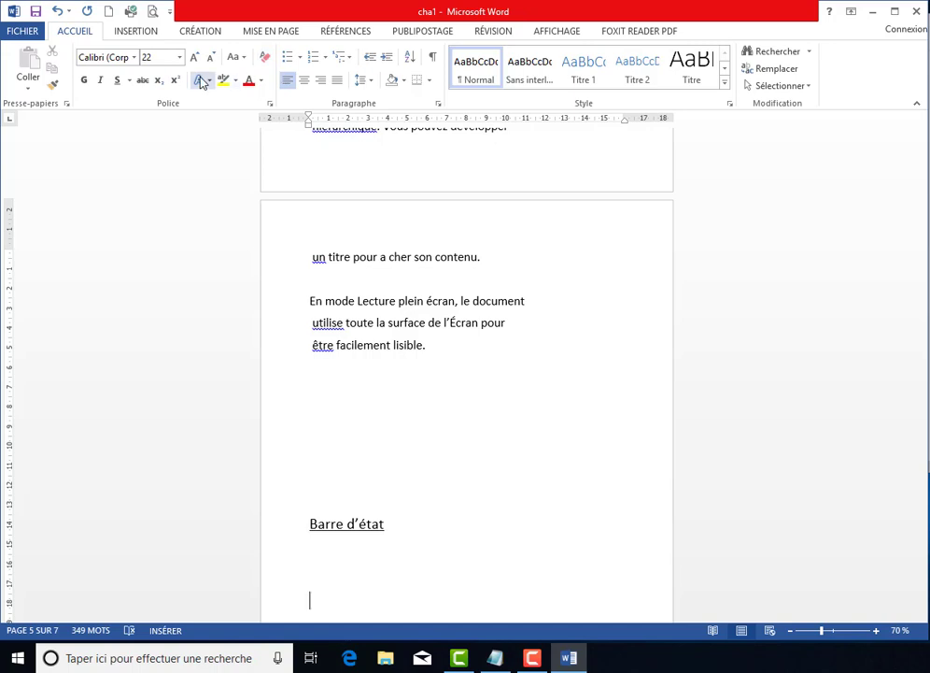
left_click(119, 31)
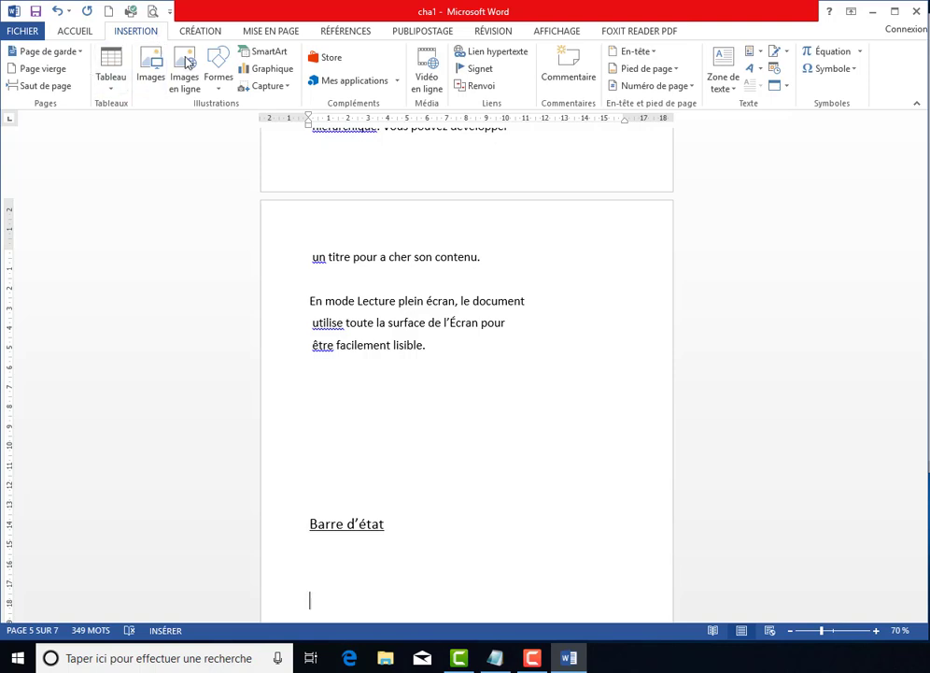
left_click(561, 35)
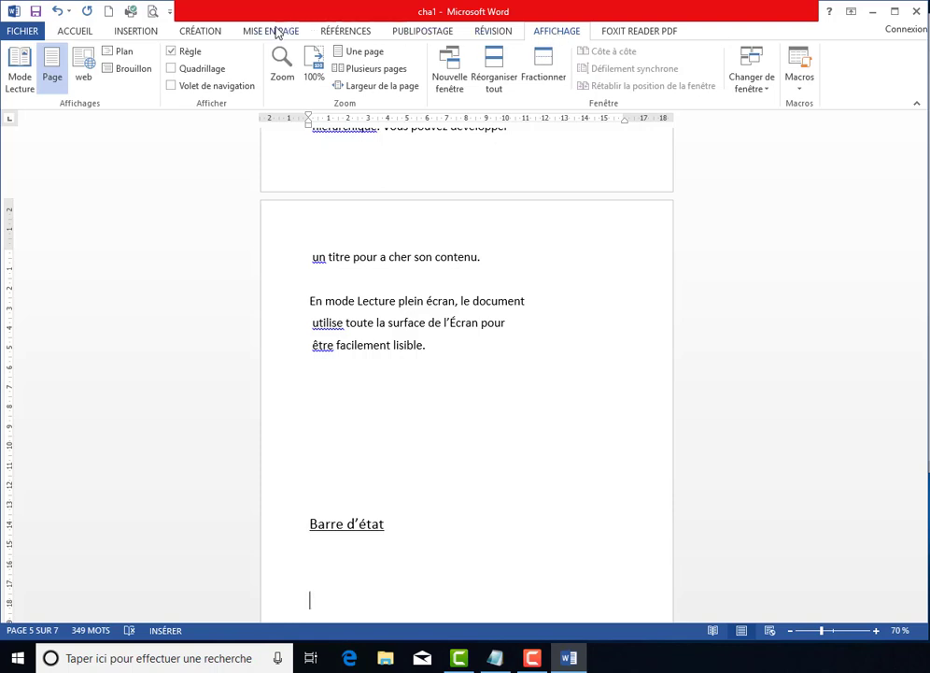
left_click(245, 29)
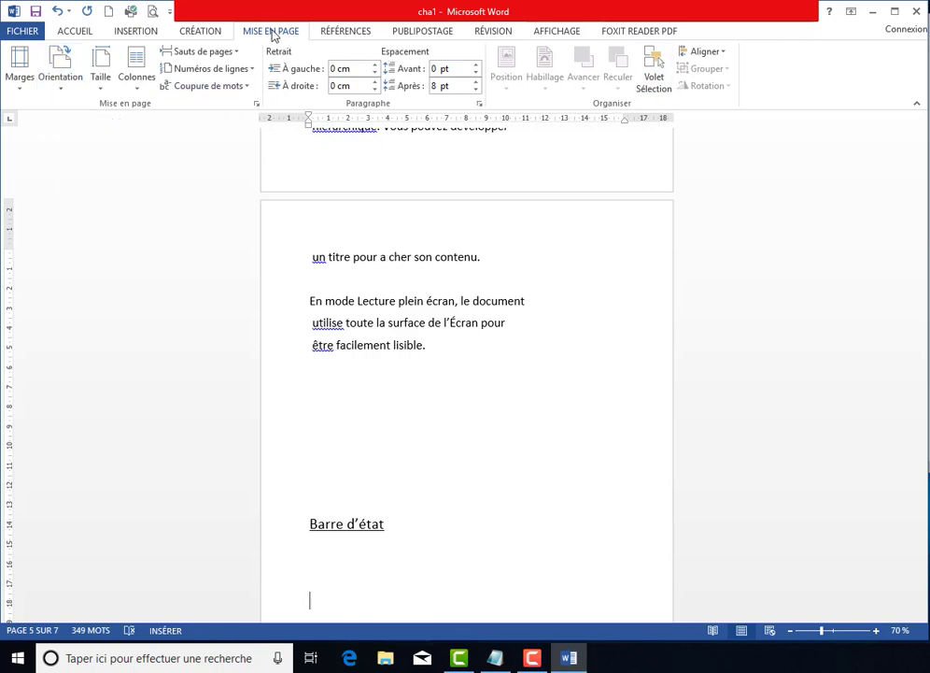
left_click(347, 31)
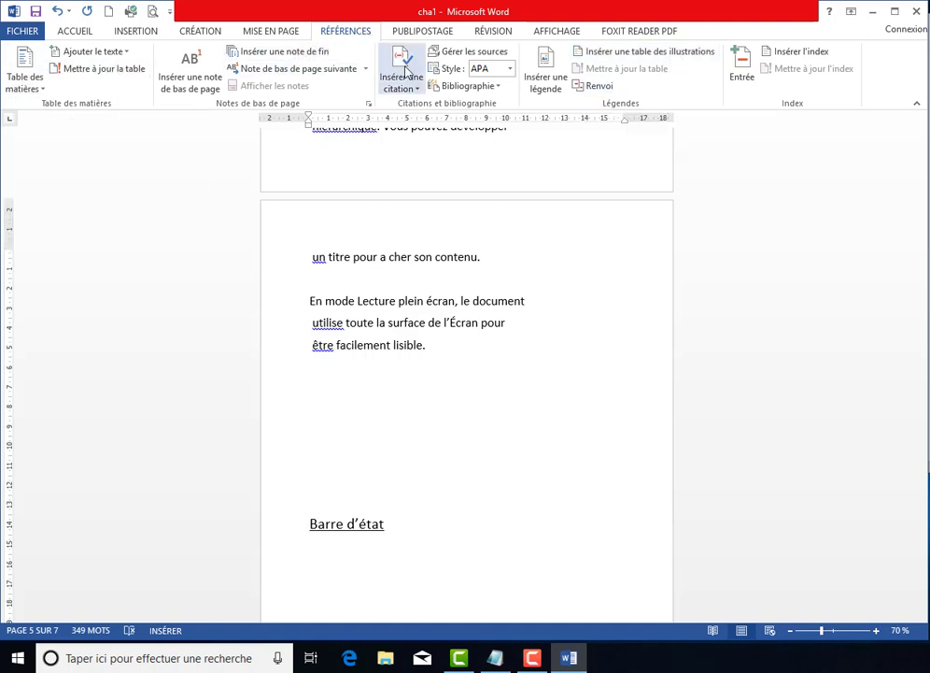
scroll(791, 353, "down", 3)
scroll(719, 361, "down", 2)
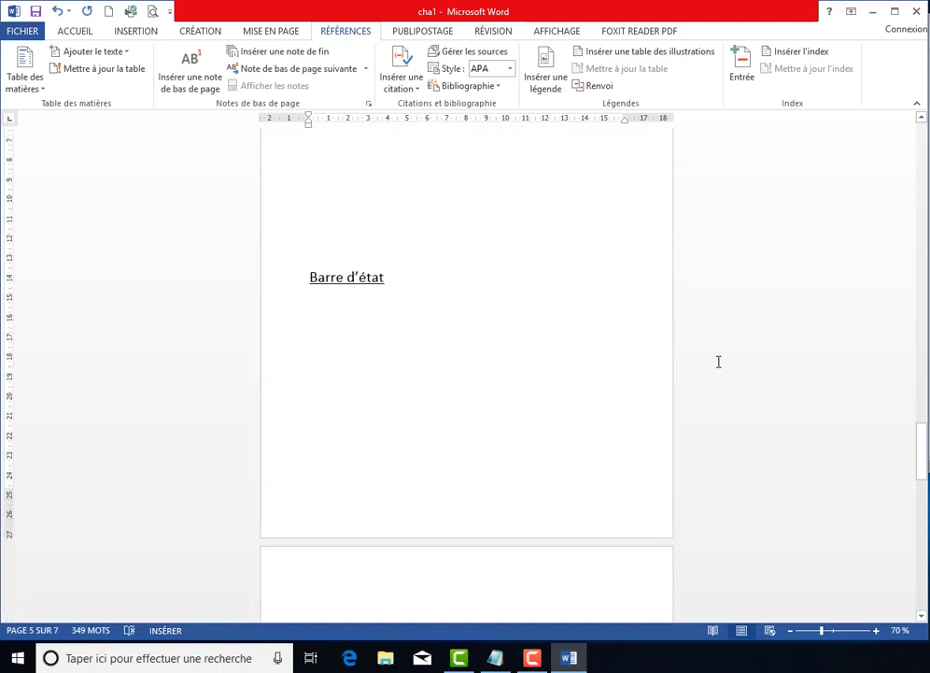